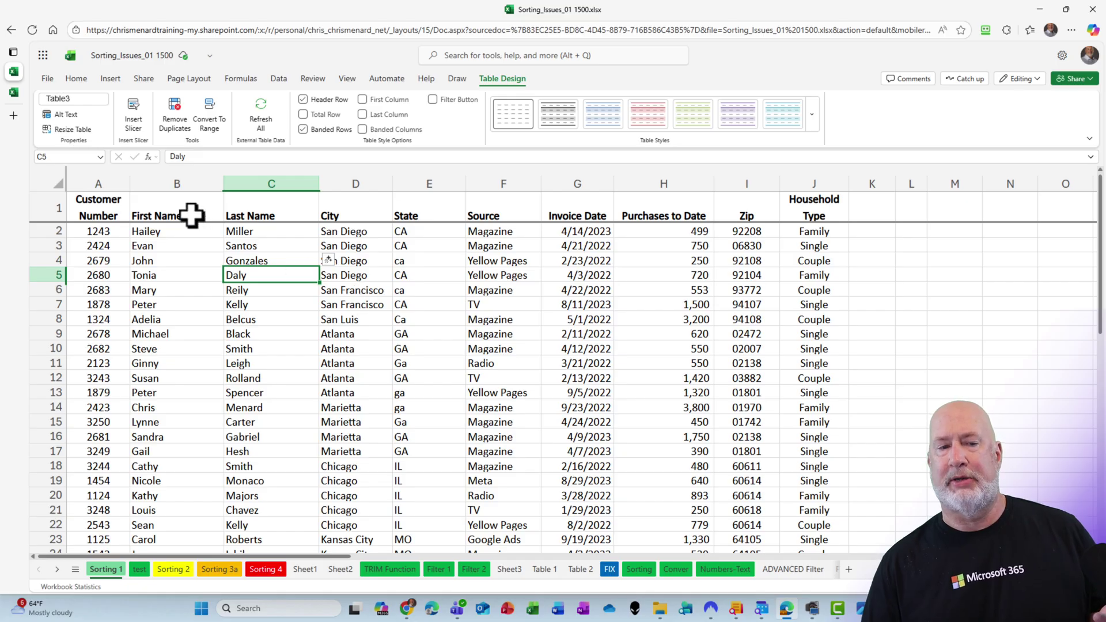
# Insert a Full Name column left of City and begin a formula in D2.
pyautogui.click(343, 179)
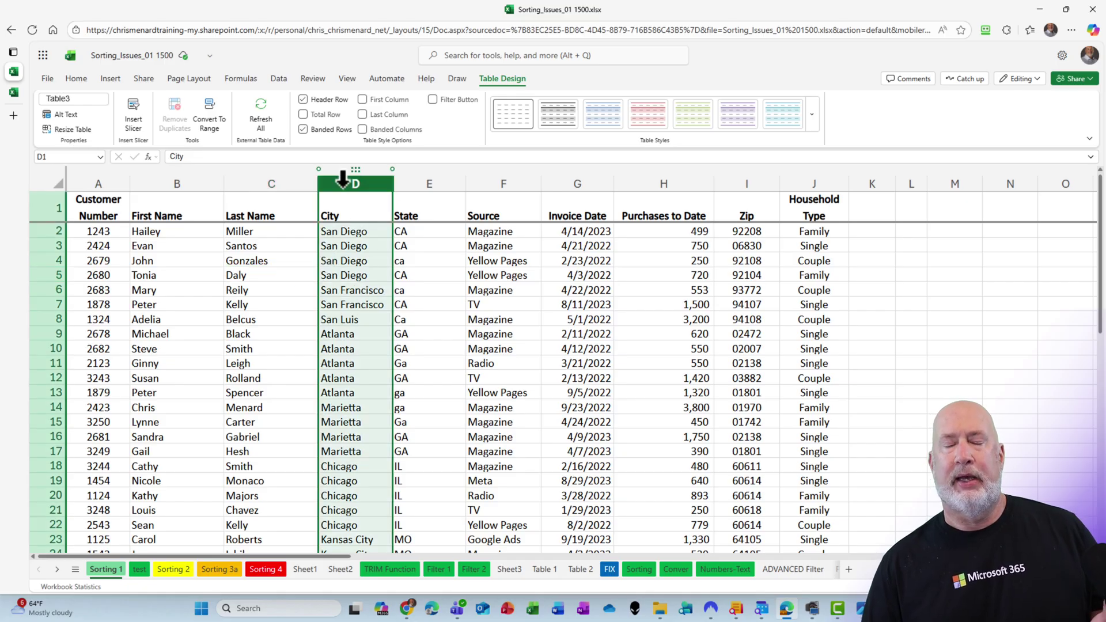
pyautogui.rightClick(343, 180)
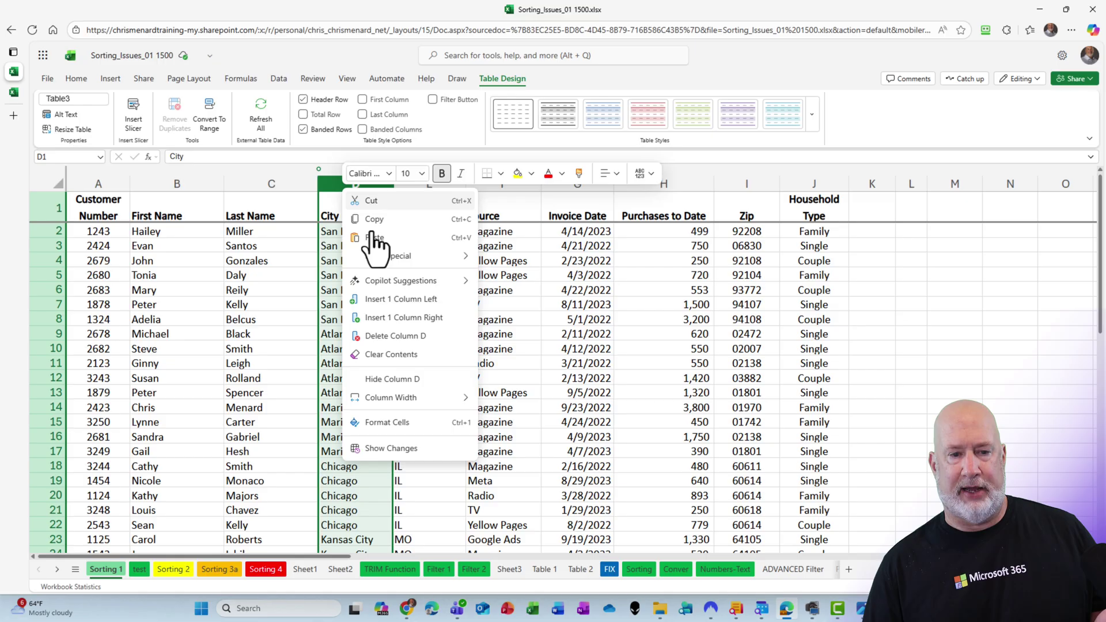
pyautogui.click(397, 297)
pyautogui.click(352, 211)
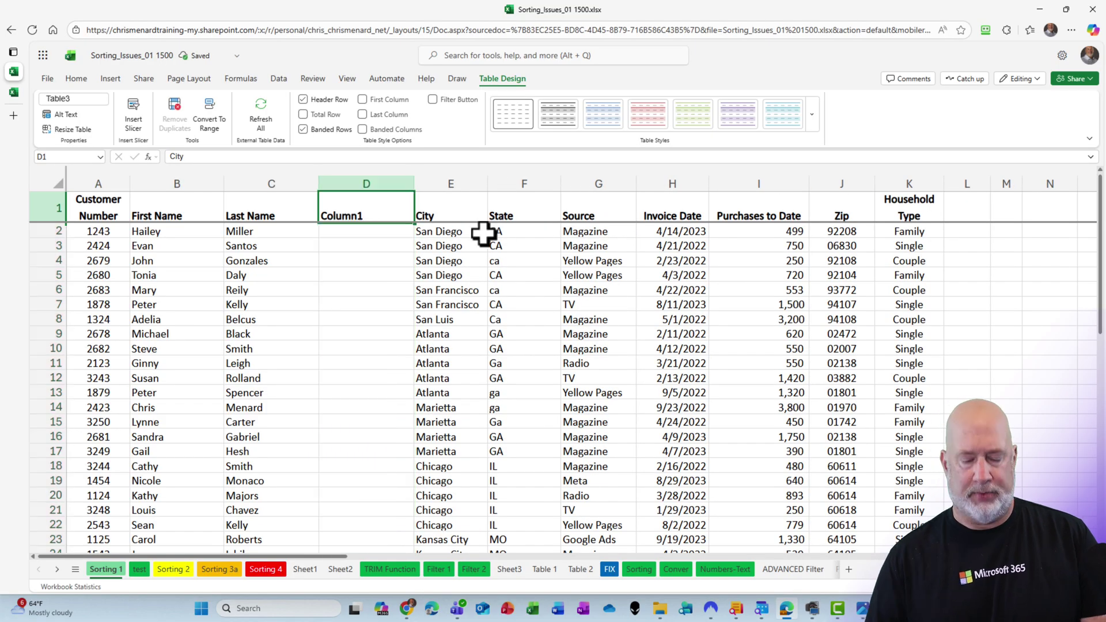
pyautogui.write('Fu')
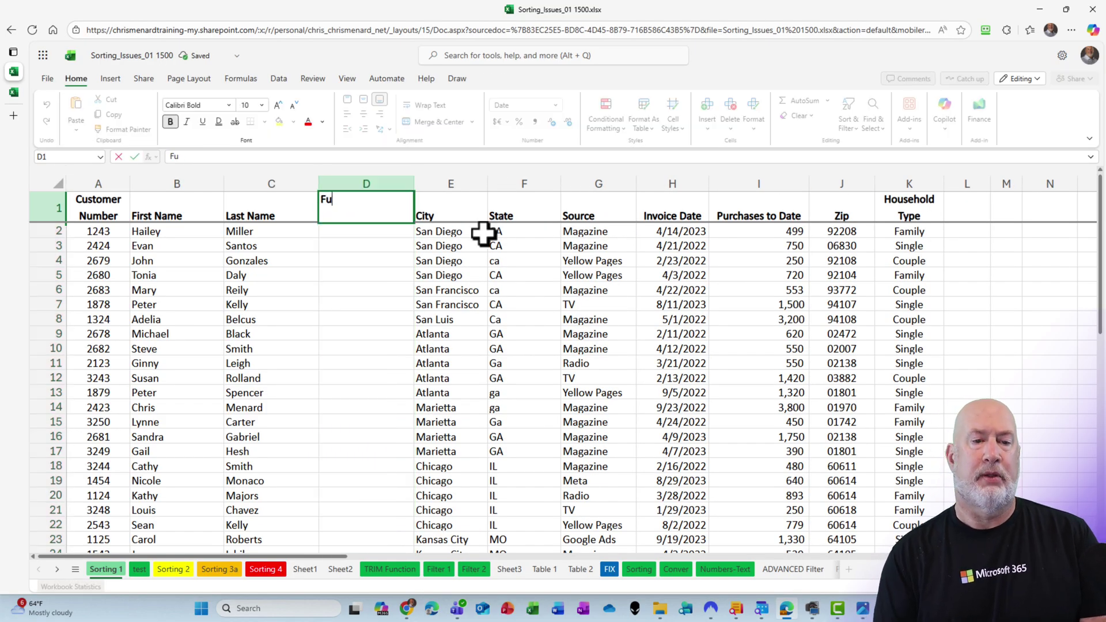
pyautogui.write('ll Name')
pyautogui.press('Return')
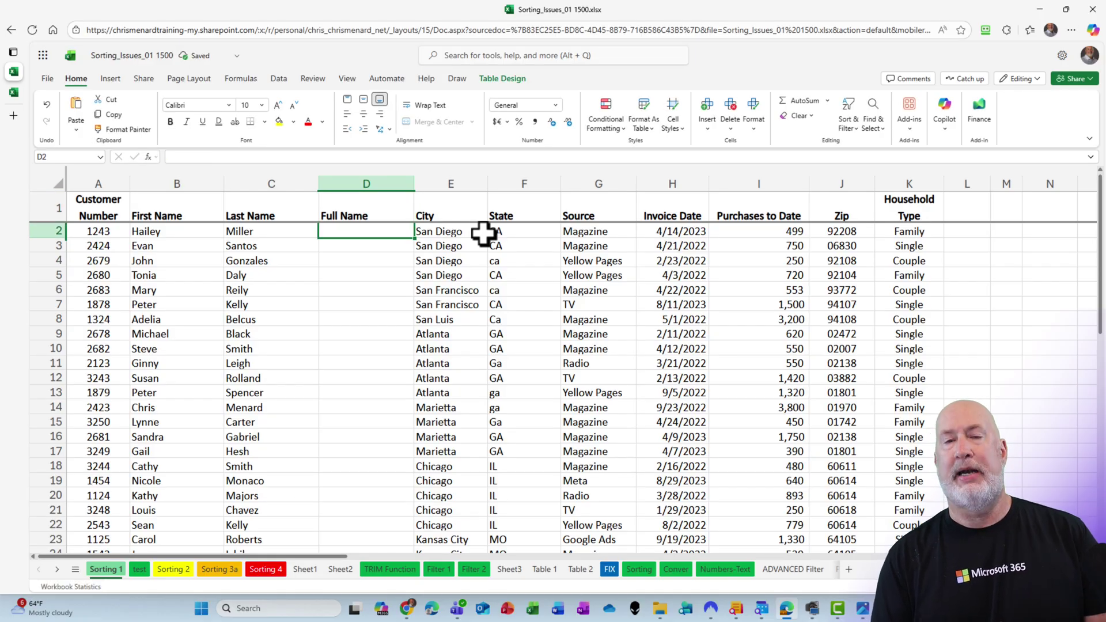
pyautogui.write('=')
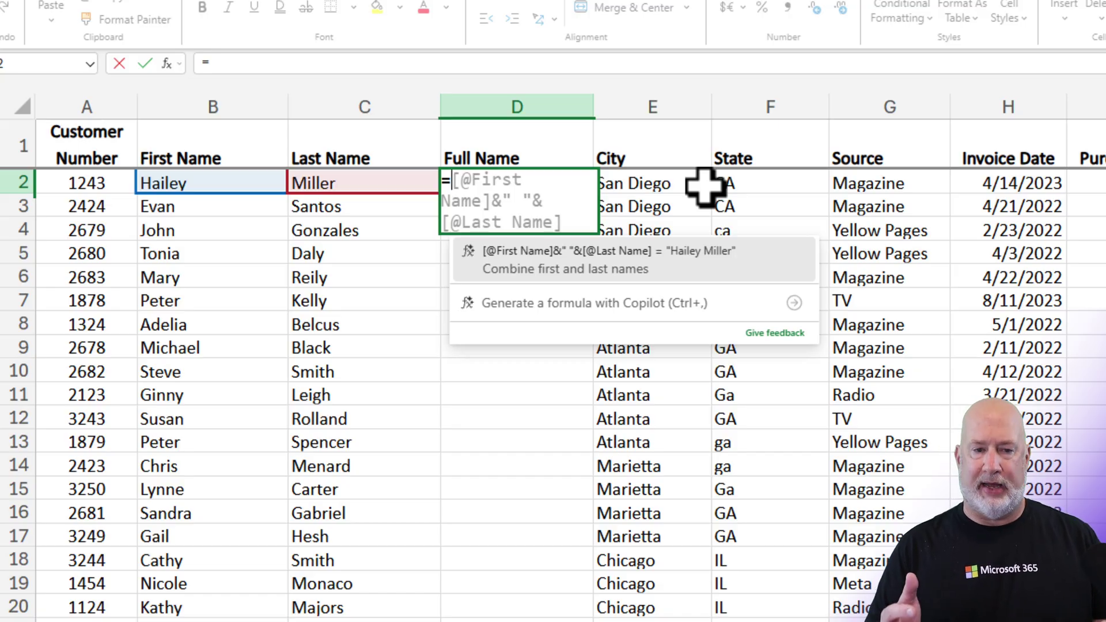
# Accept Copilot's first-and-last-name formula for the whole Full Name column.
pyautogui.press('Tab')
pyautogui.press('Return')
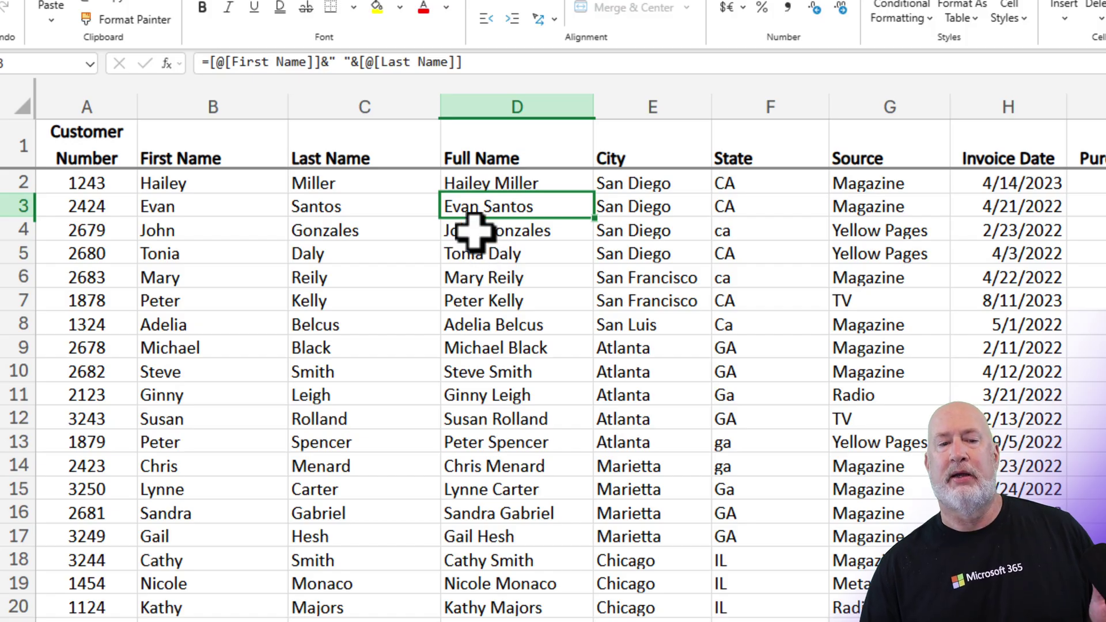
pyautogui.click(501, 183)
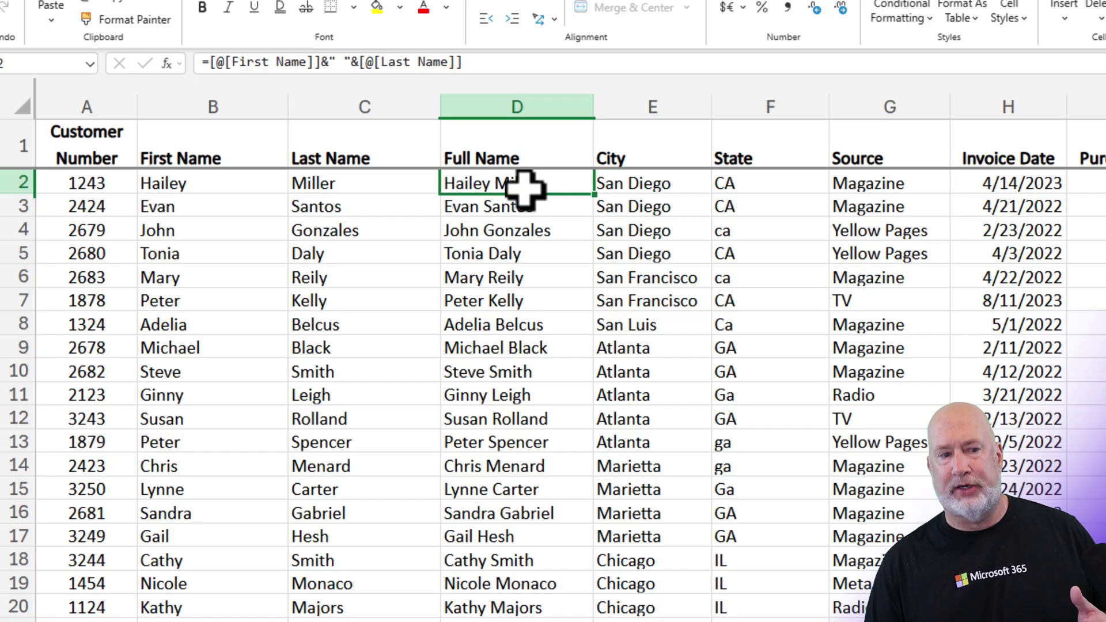
# Replace the first customer's first and last names and check that D2 updates.
pyautogui.click(231, 188)
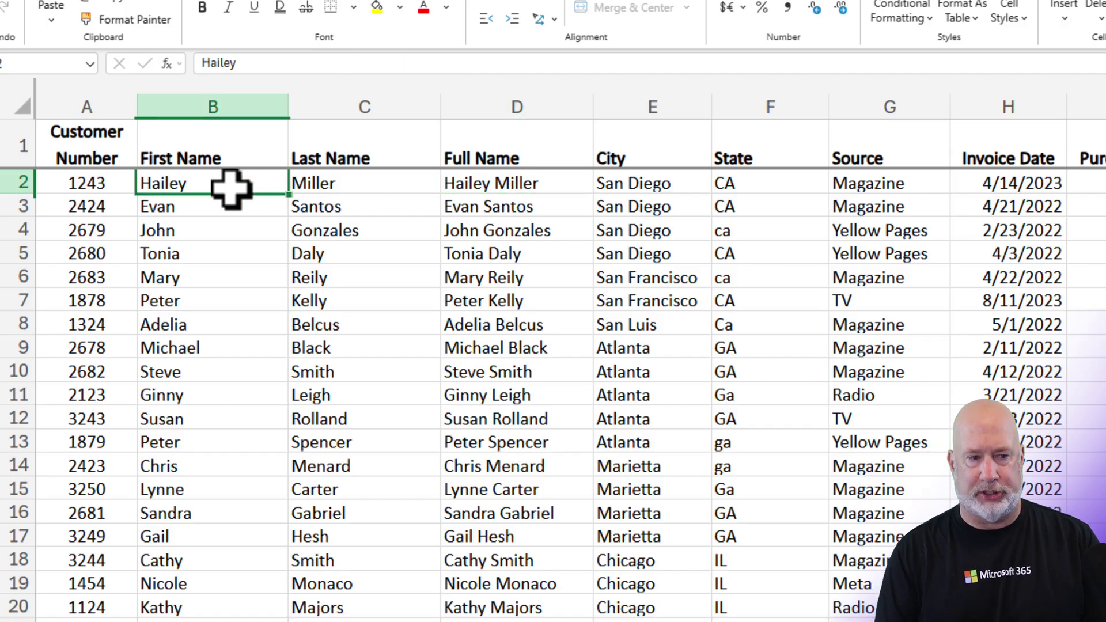
pyautogui.write('Chris')
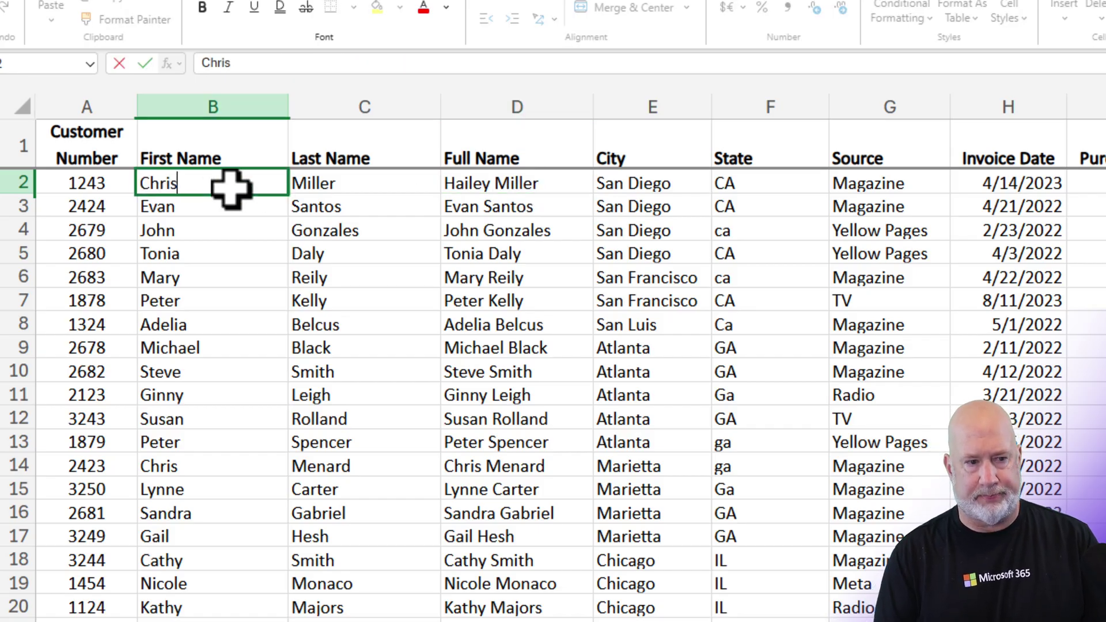
pyautogui.press('Tab')
pyautogui.write('Menard')
pyautogui.press('Return')
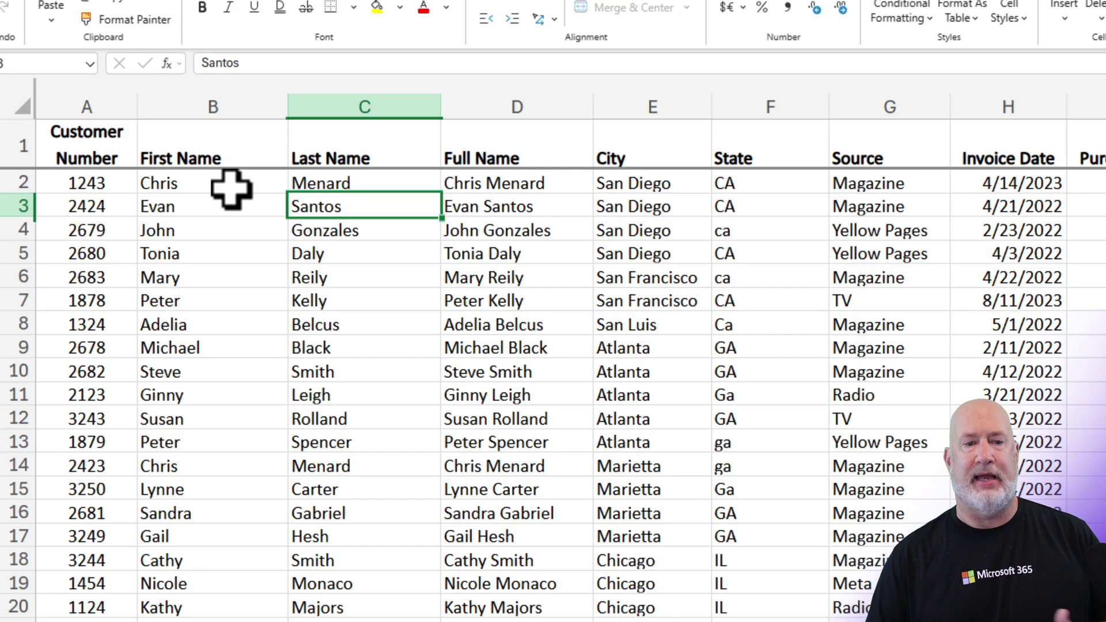
pyautogui.click(498, 191)
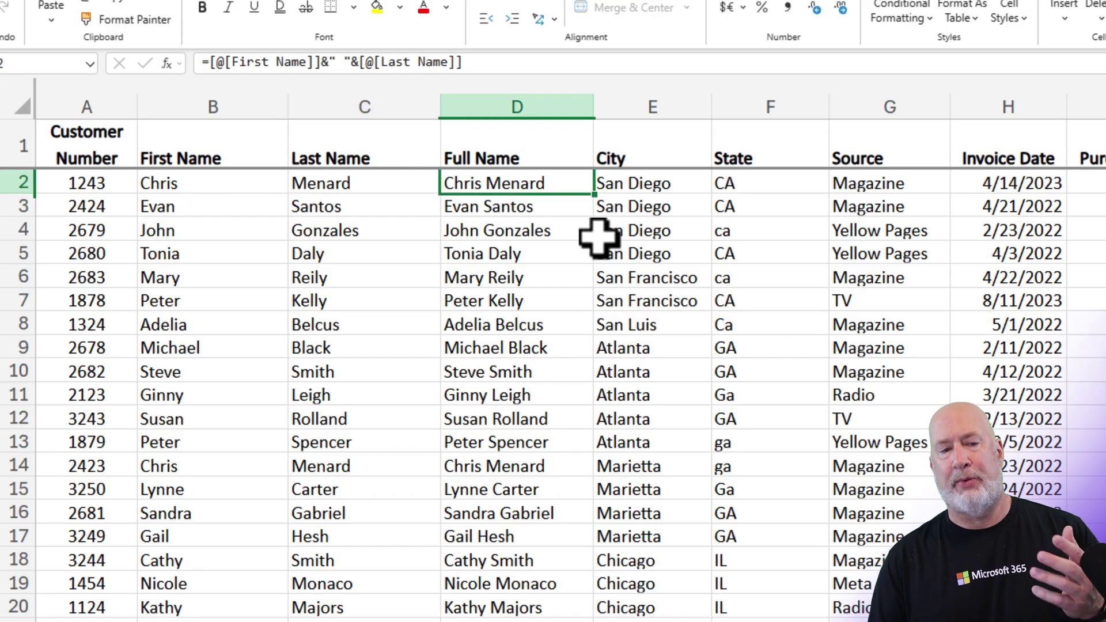
# Narrow Last Name and insert a Month column before Purchases to Date.
pyautogui.moveTo(439, 112); pyautogui.dragTo(410, 111)
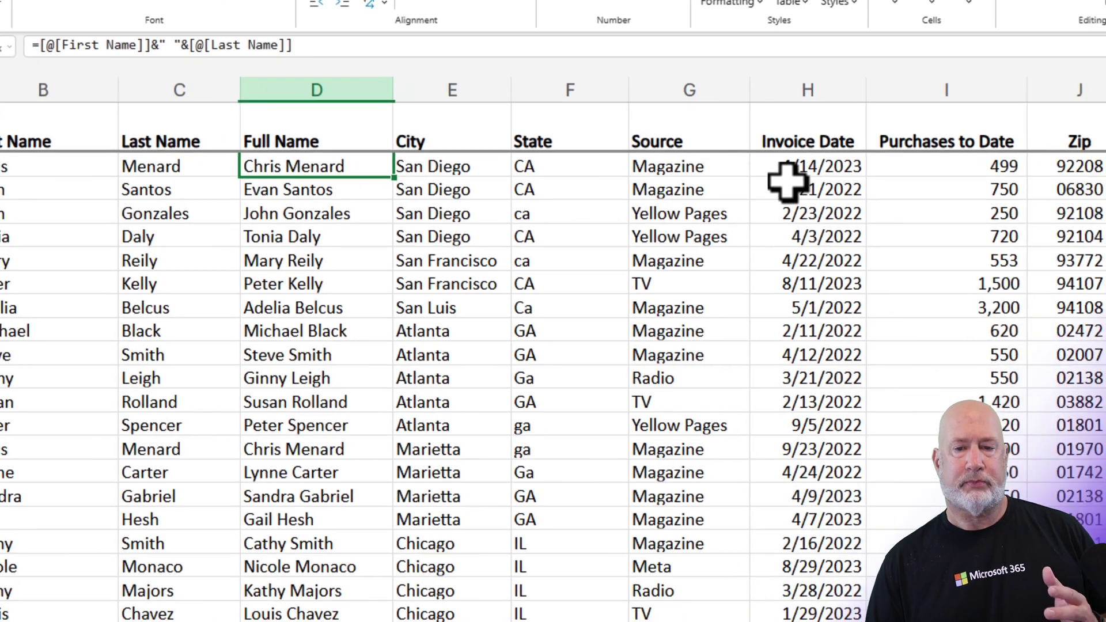
pyautogui.click(957, 201)
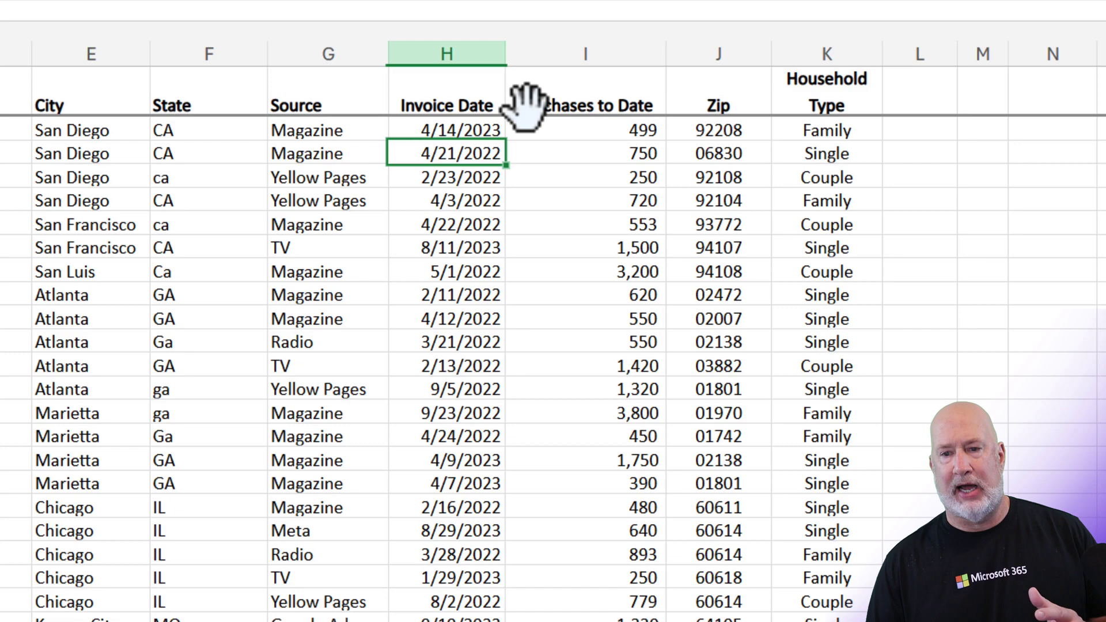
pyautogui.click(553, 52)
pyautogui.rightClick(553, 52)
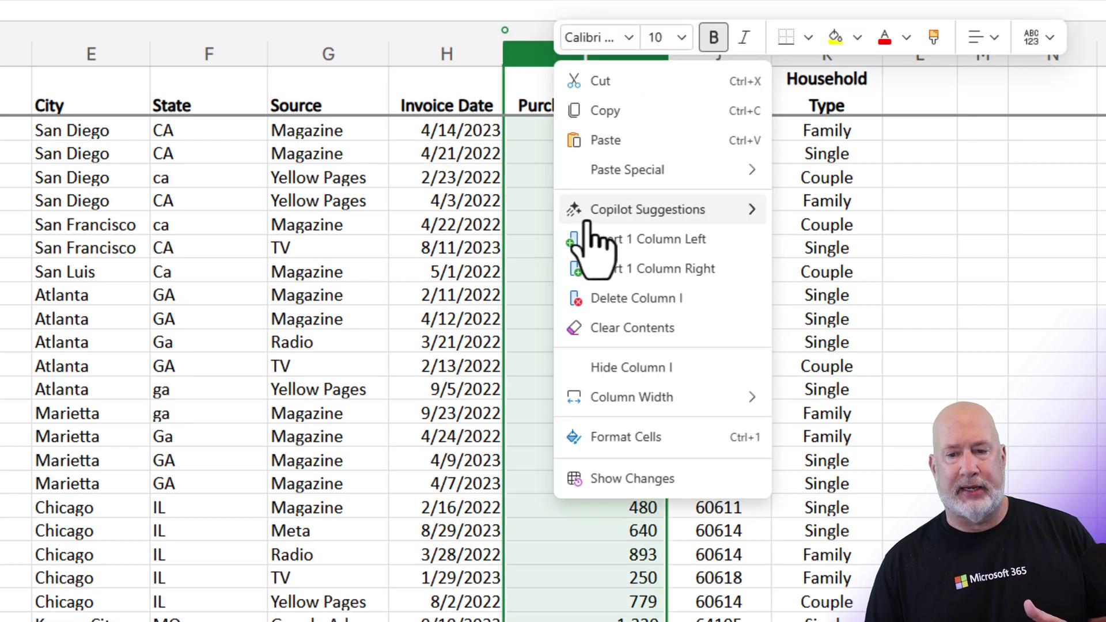
pyautogui.click(607, 239)
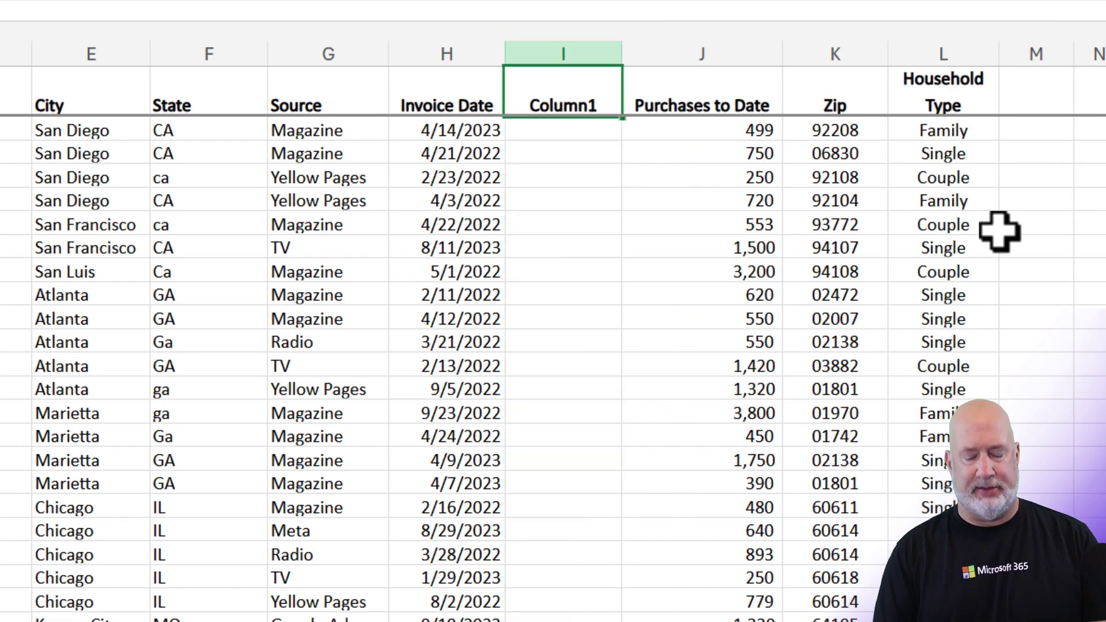
pyautogui.write('Month')
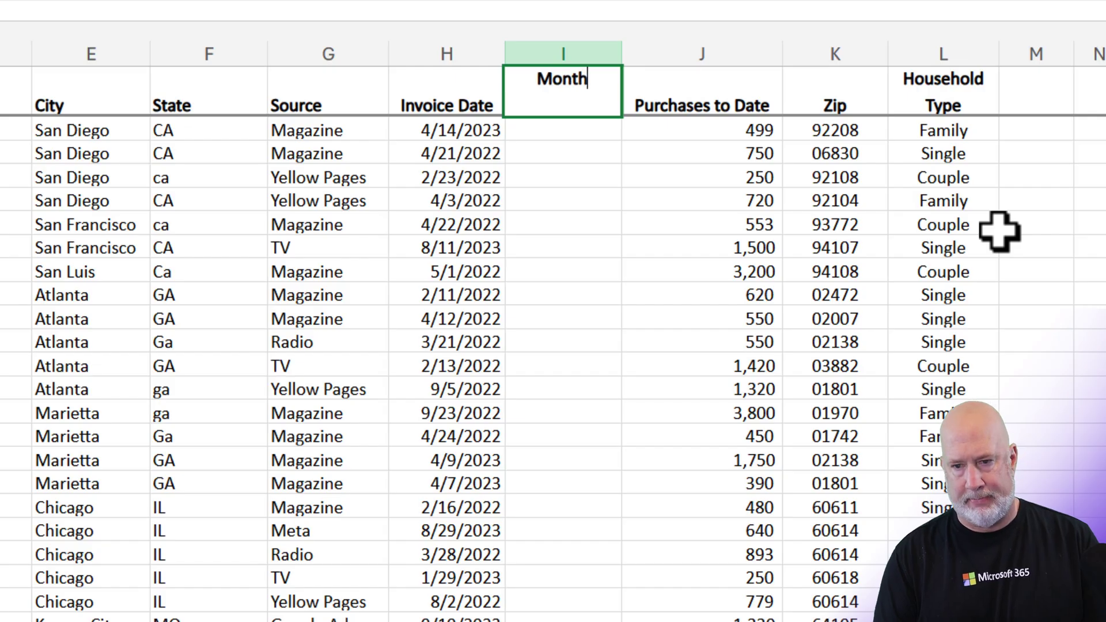
pyautogui.press('Return')
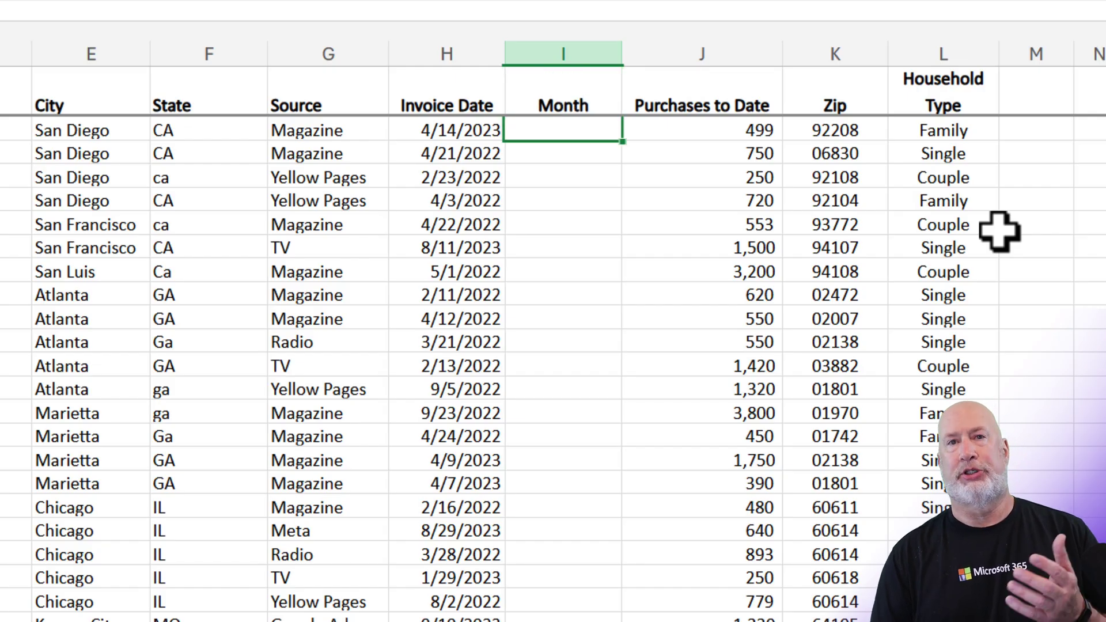
# Fill the Month column with Copilot's suggested MONTH formula on Invoice Date.
pyautogui.write('=')
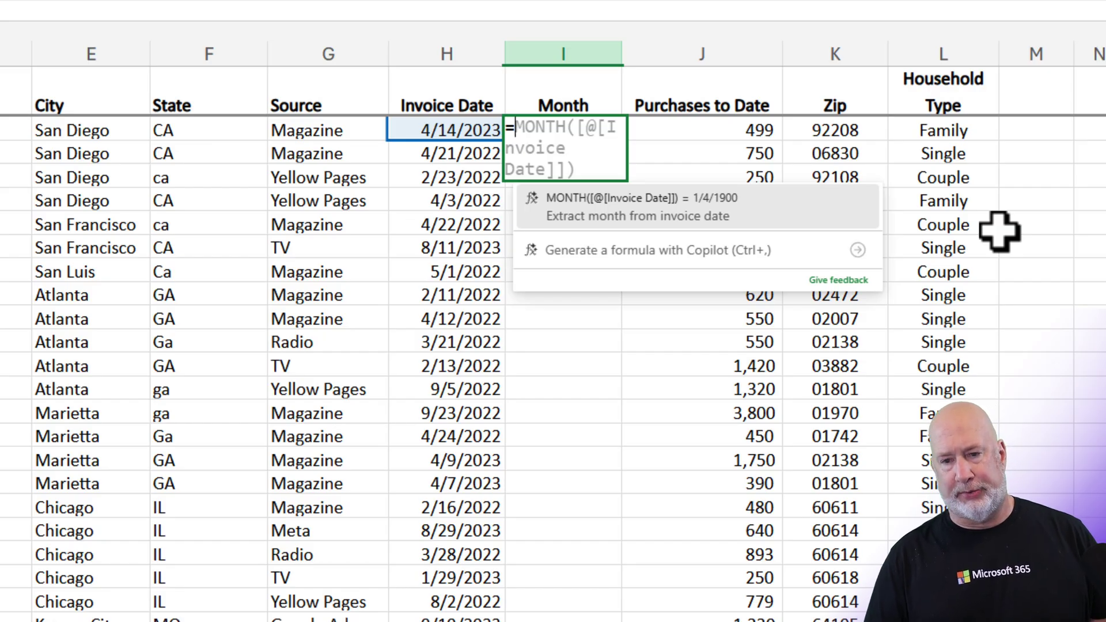
pyautogui.press('Tab')
pyautogui.press('Return')
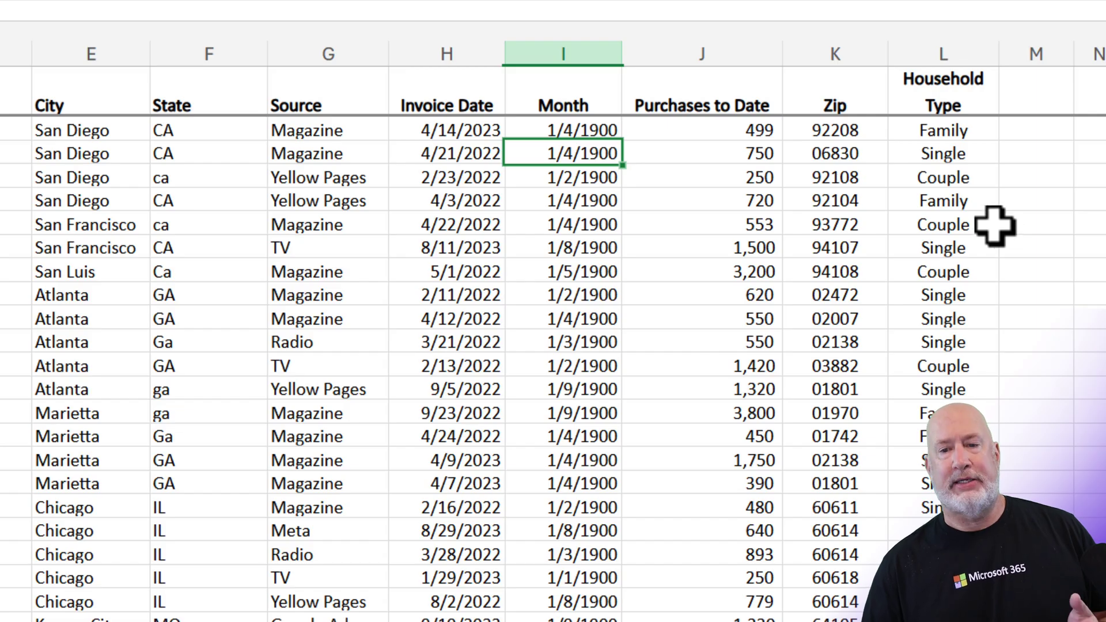
# Format column I as General and centre it, showing month numbers like 4, 2, 8.
pyautogui.click(590, 128)
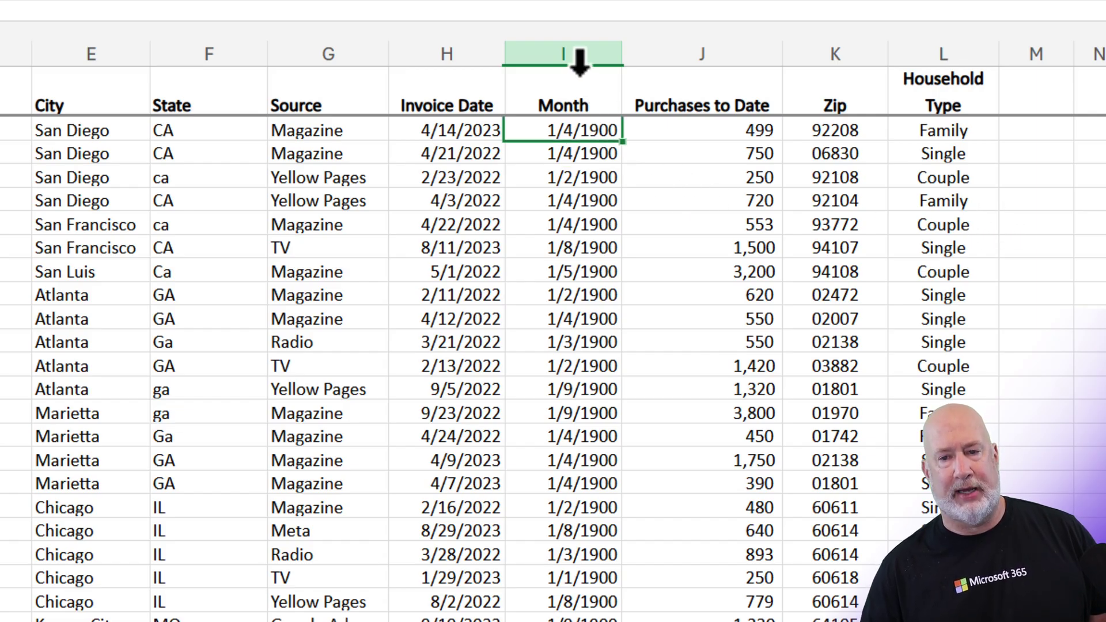
pyautogui.click(576, 54)
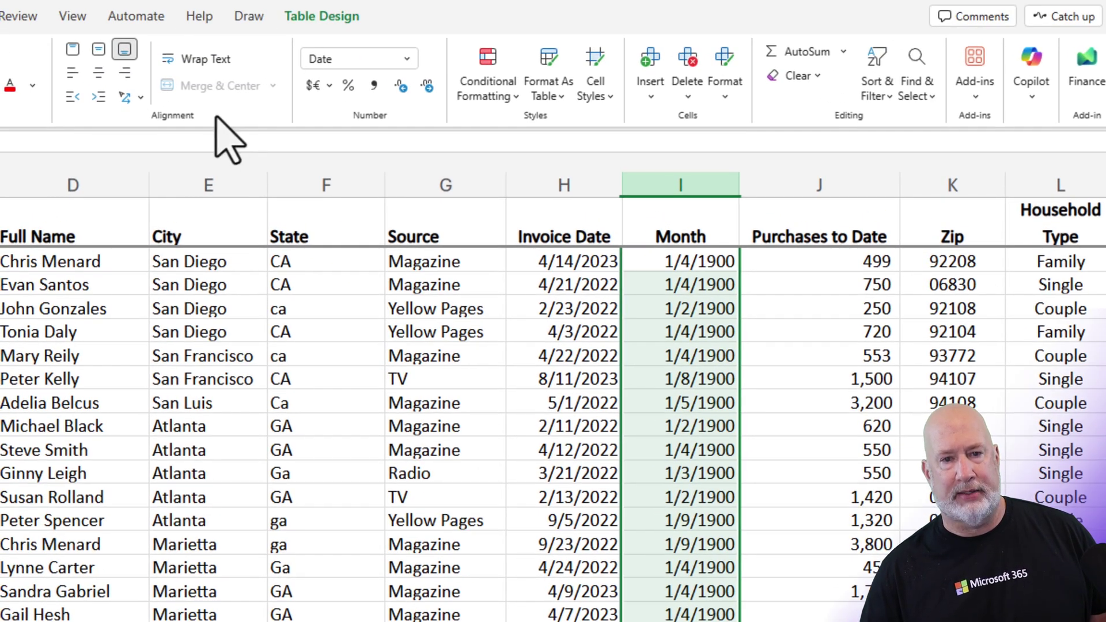
pyautogui.click(364, 9)
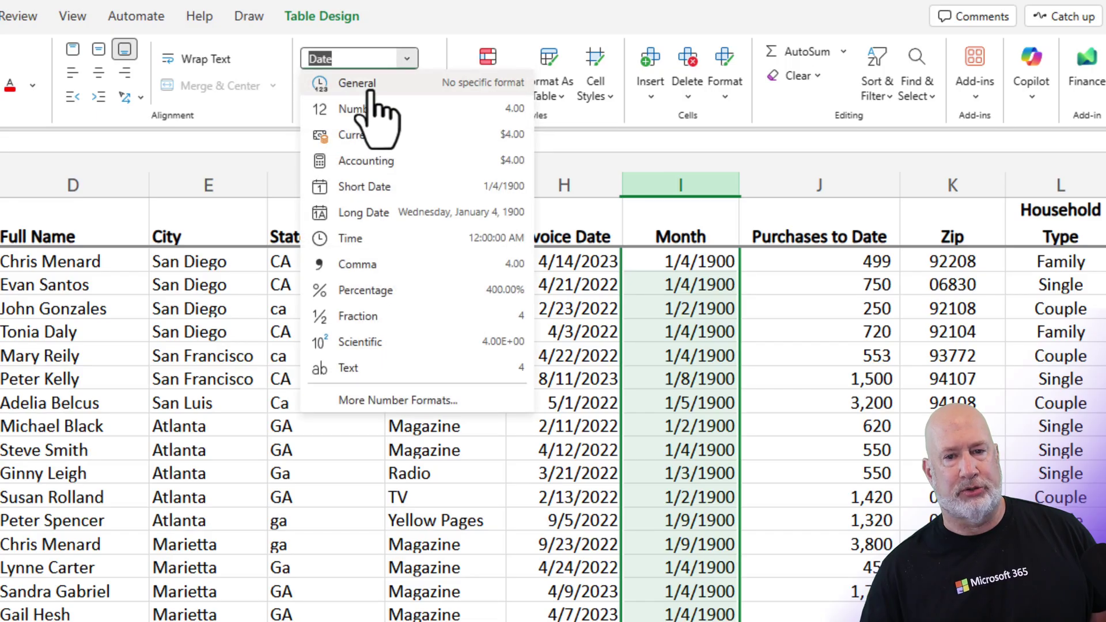
pyautogui.click(378, 85)
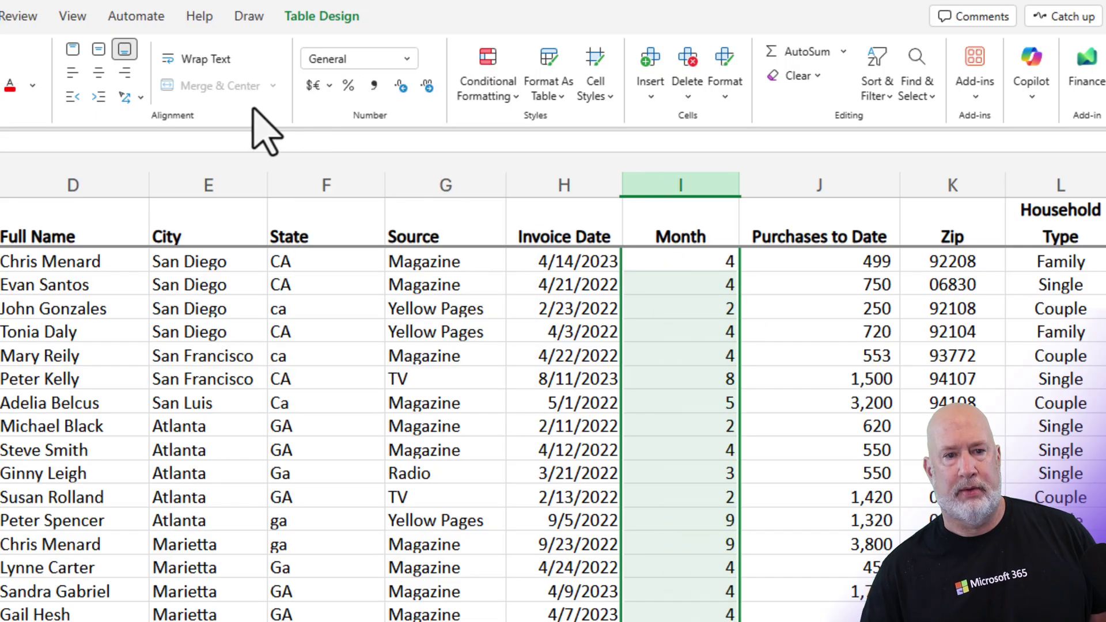
pyautogui.click(98, 72)
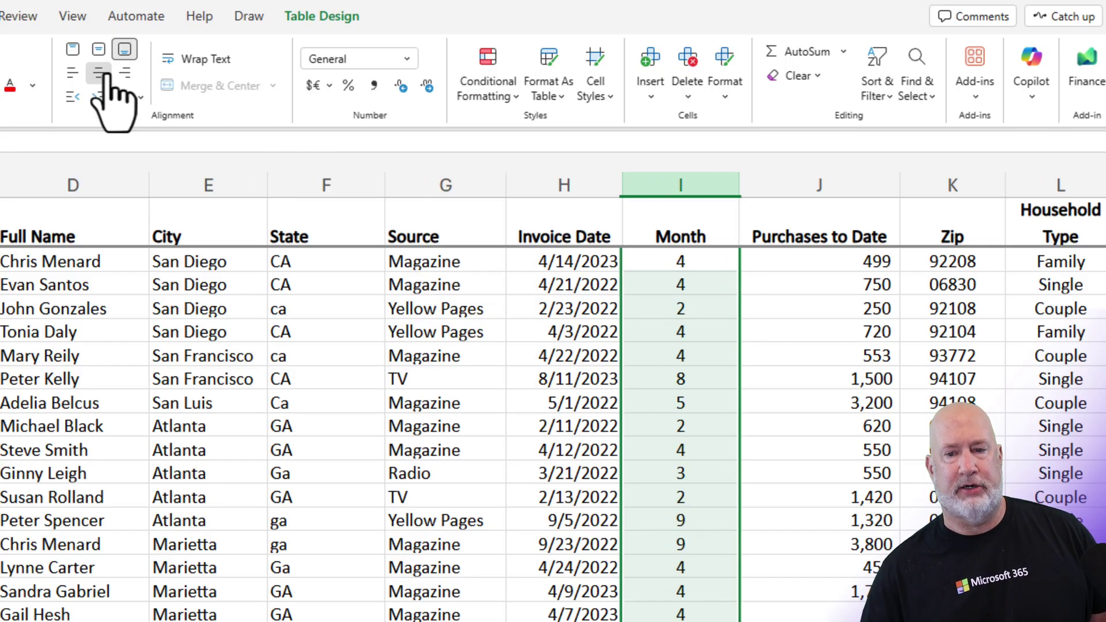
# Clear the Month results and fill the column with Copilot's TEXT month-name formula.
pyautogui.press('Delete')
pyautogui.click(649, 267)
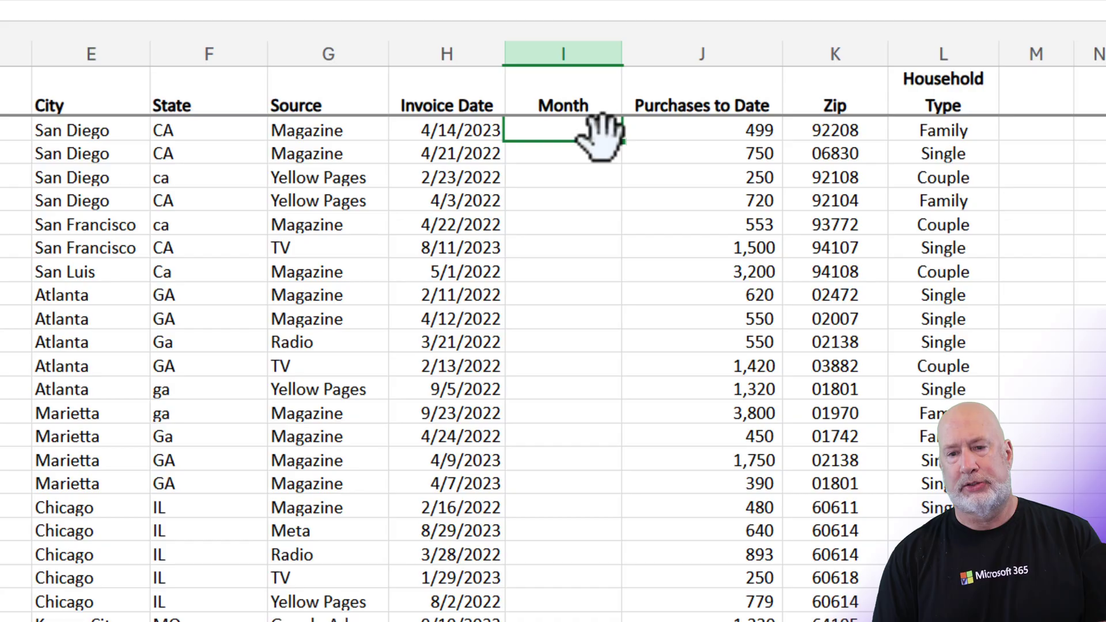
pyautogui.write('=')
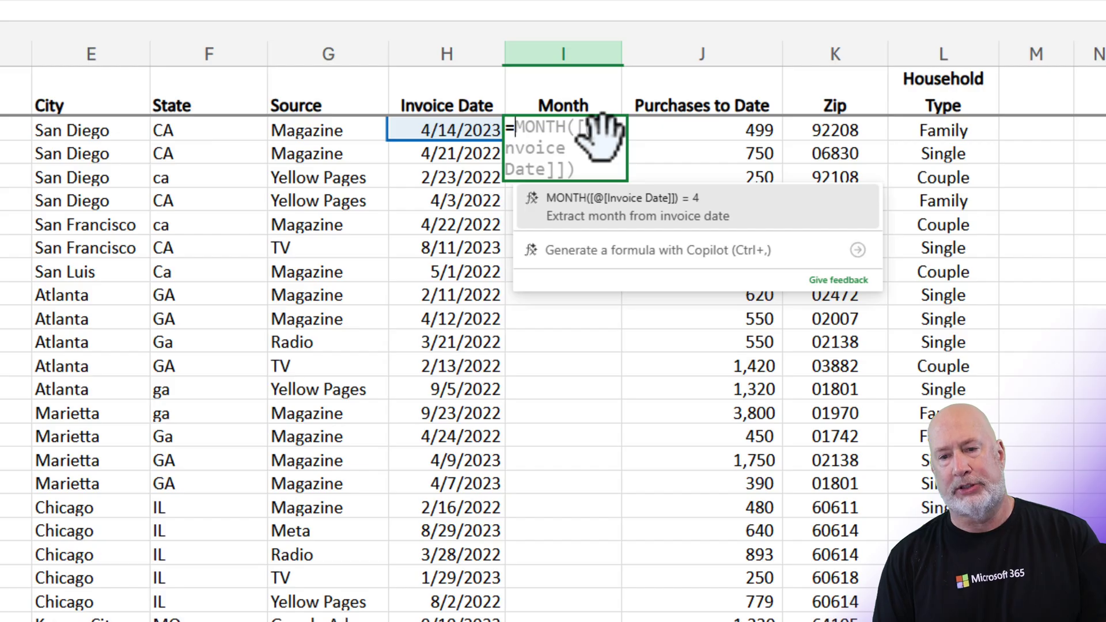
pyautogui.write('te')
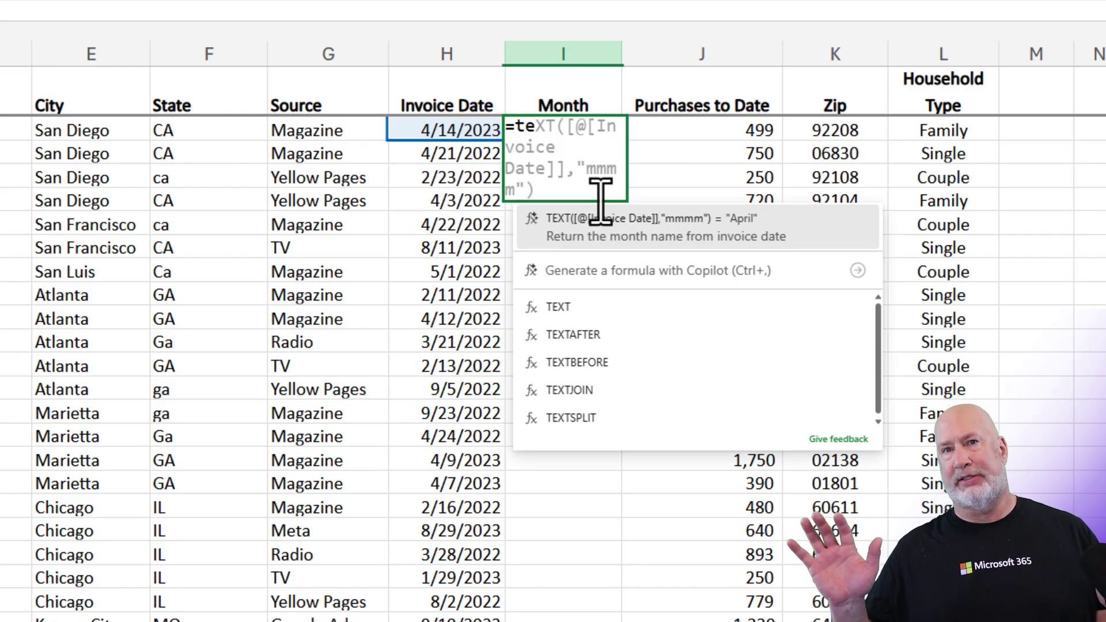
pyautogui.press('Tab')
pyautogui.press('Return')
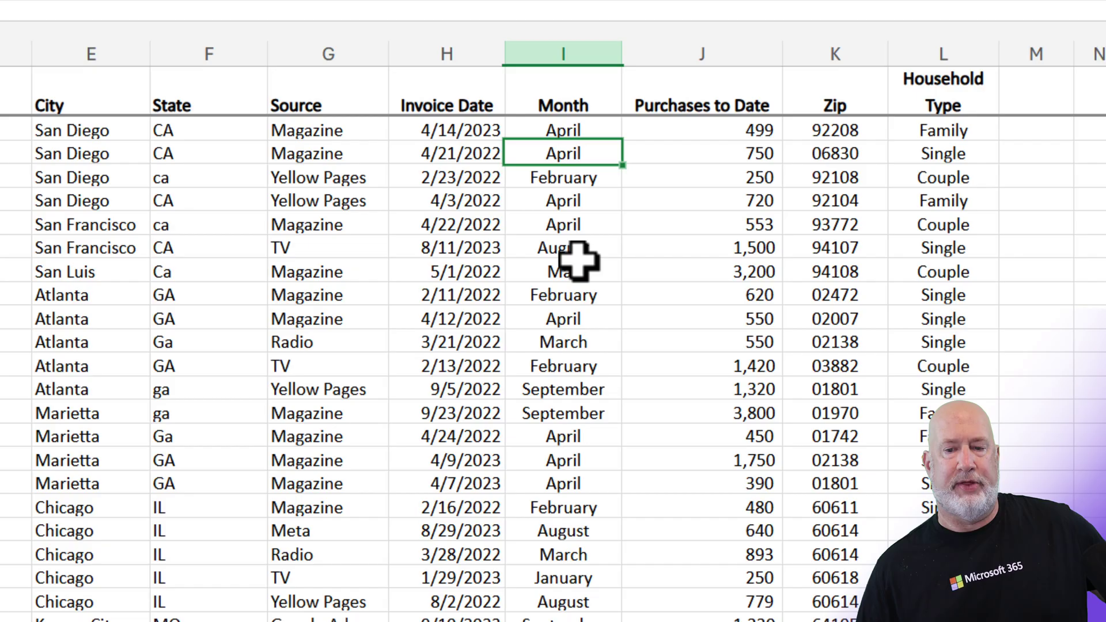
# Change the formula's format from "mmmm" to "mmm" for abbreviated month names.
pyautogui.click(585, 128)
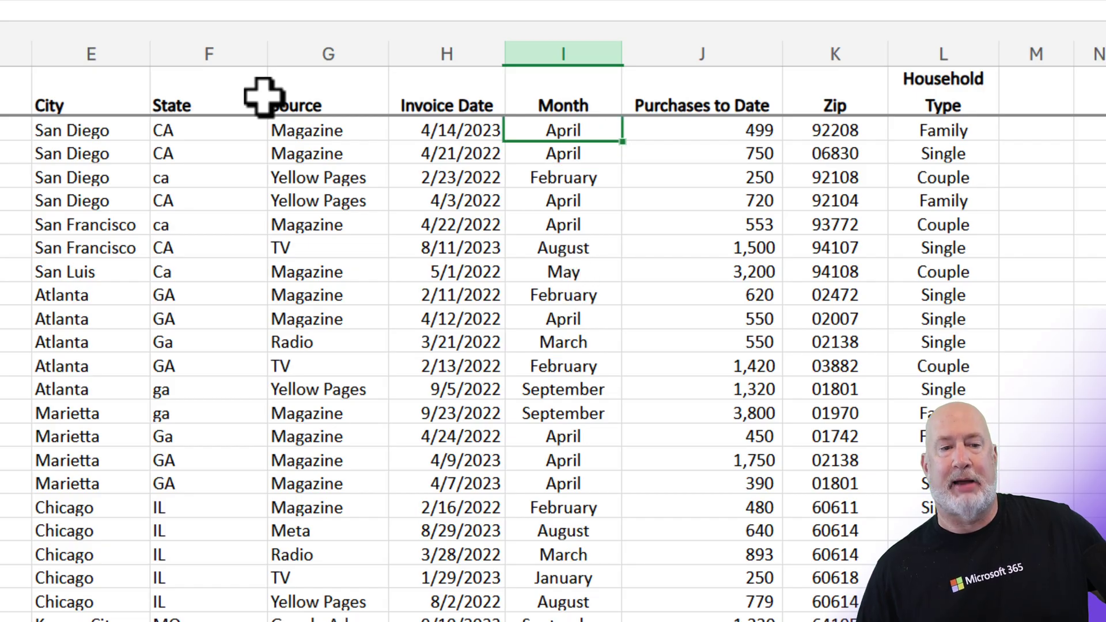
pyautogui.press('F2')
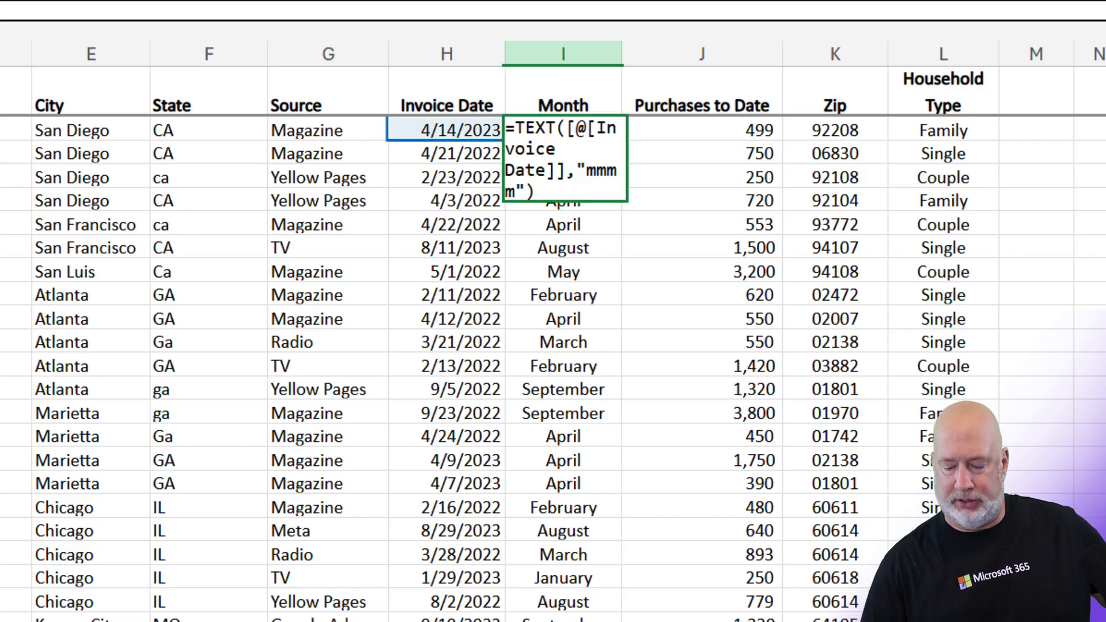
pyautogui.press('BackSpace')
pyautogui.press('Return')
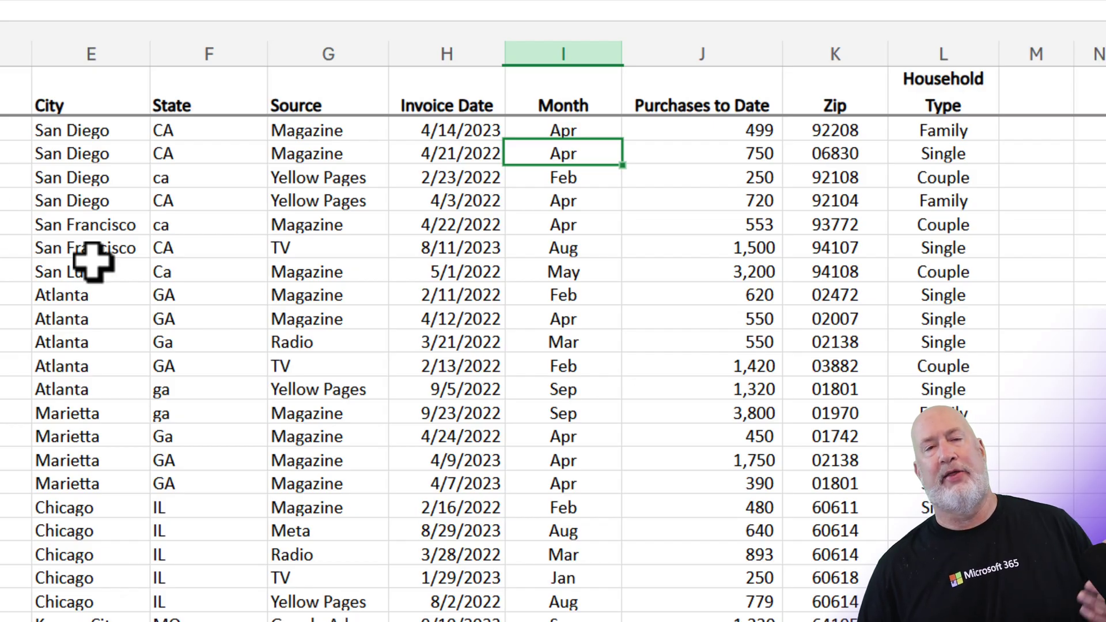
pyautogui.click(528, 129)
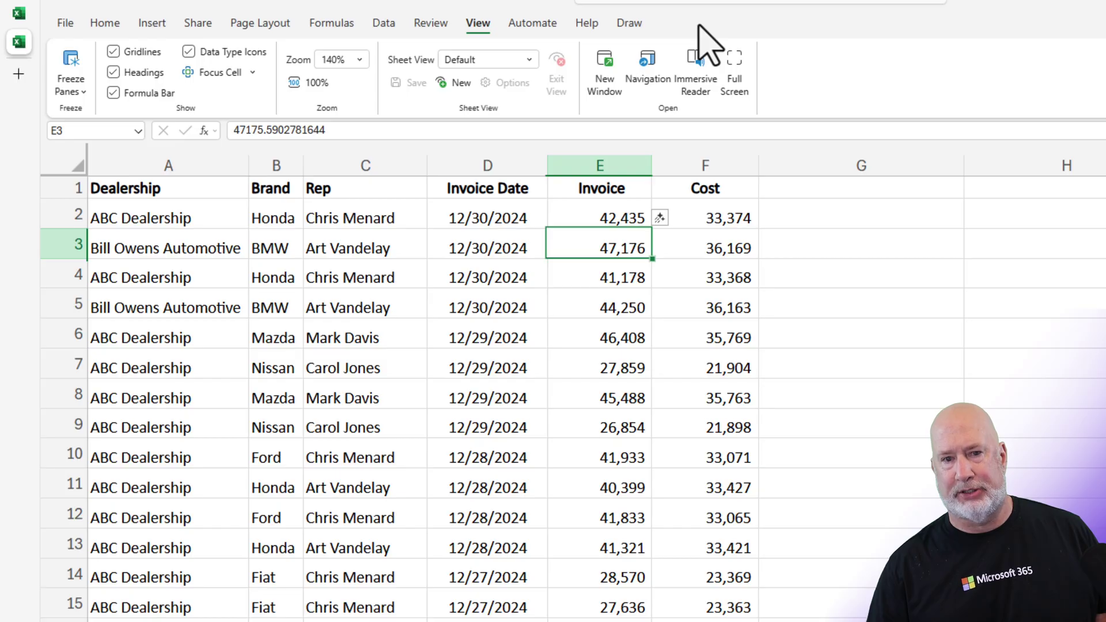
# Switch from the customer workbook back to the dealership invoice workbook.
pyautogui.click(19, 13)
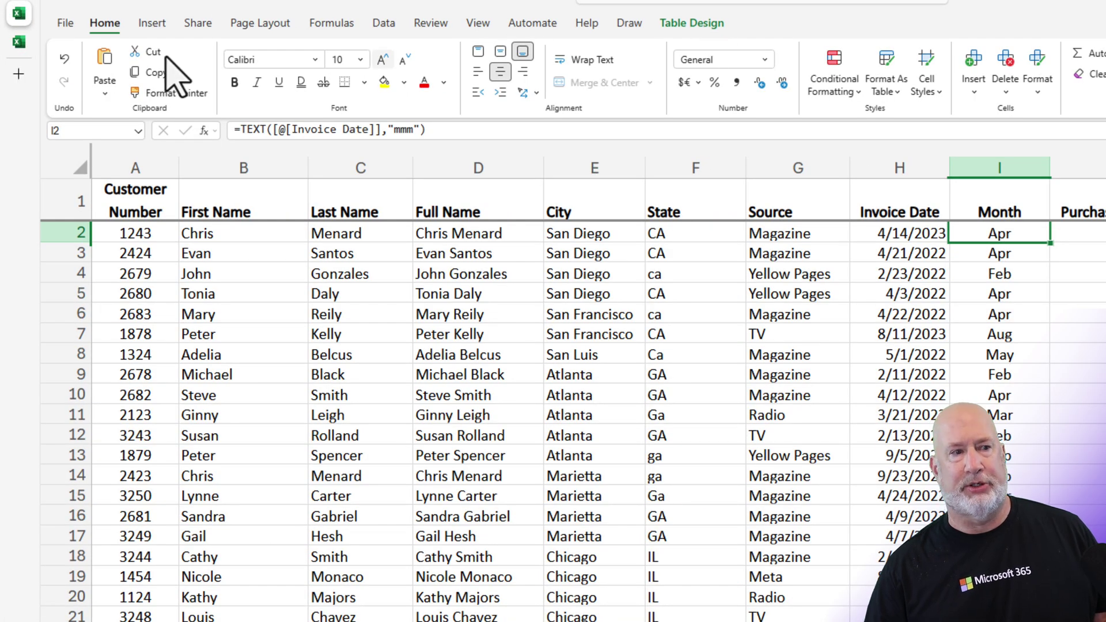
pyautogui.click(23, 46)
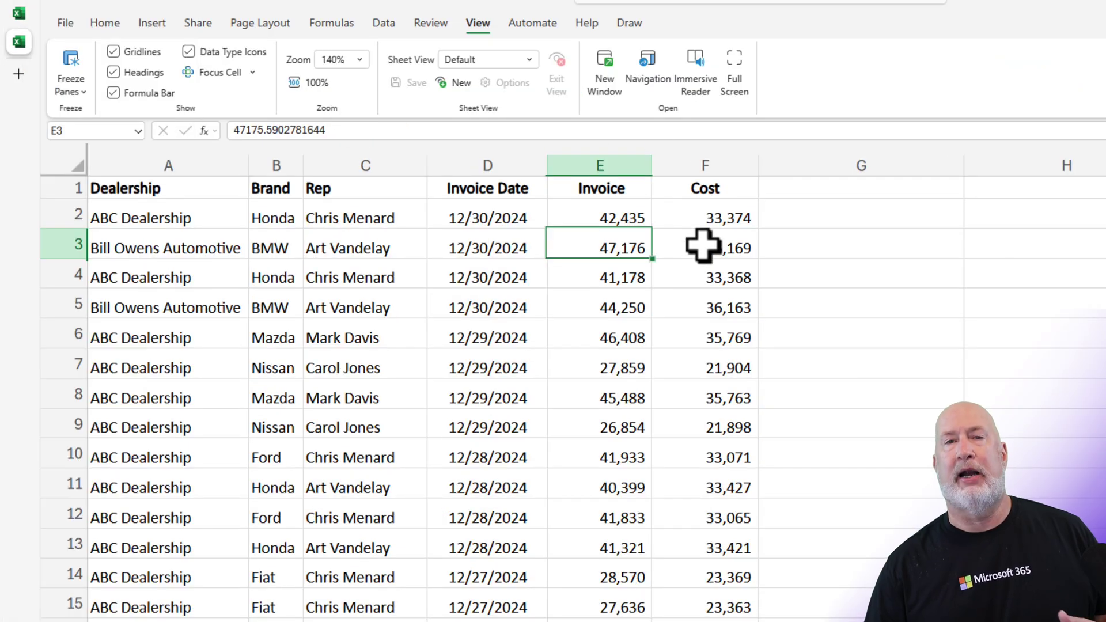
# Add a Profit header in G1 and accept Copilot's =E2-F2 formula in G2.
pyautogui.click(821, 188)
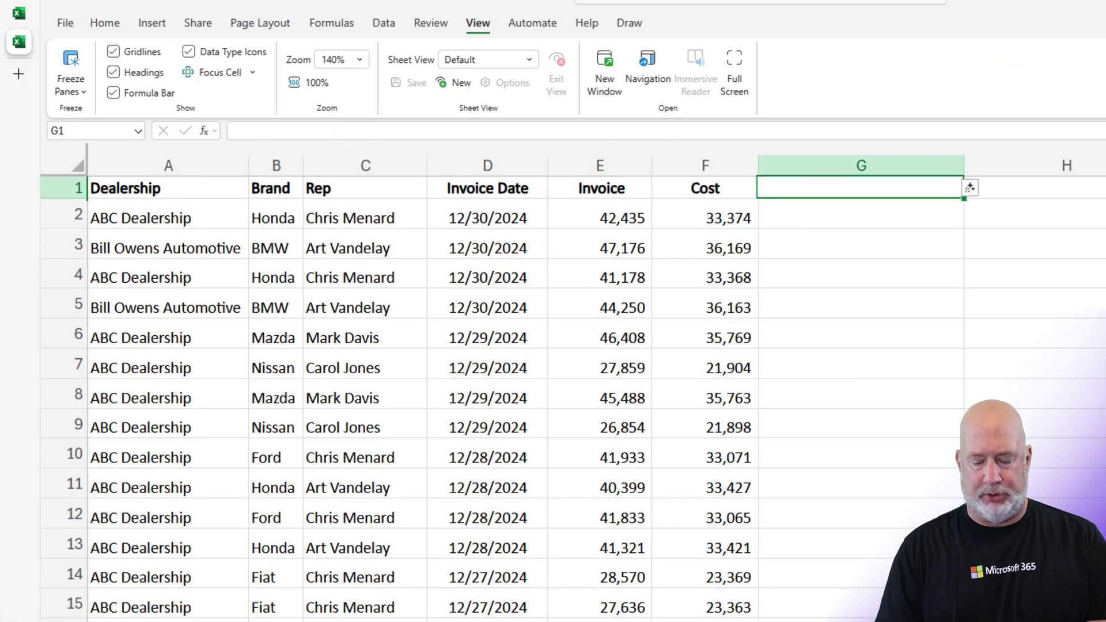
pyautogui.write('Profit')
pyautogui.press('Return')
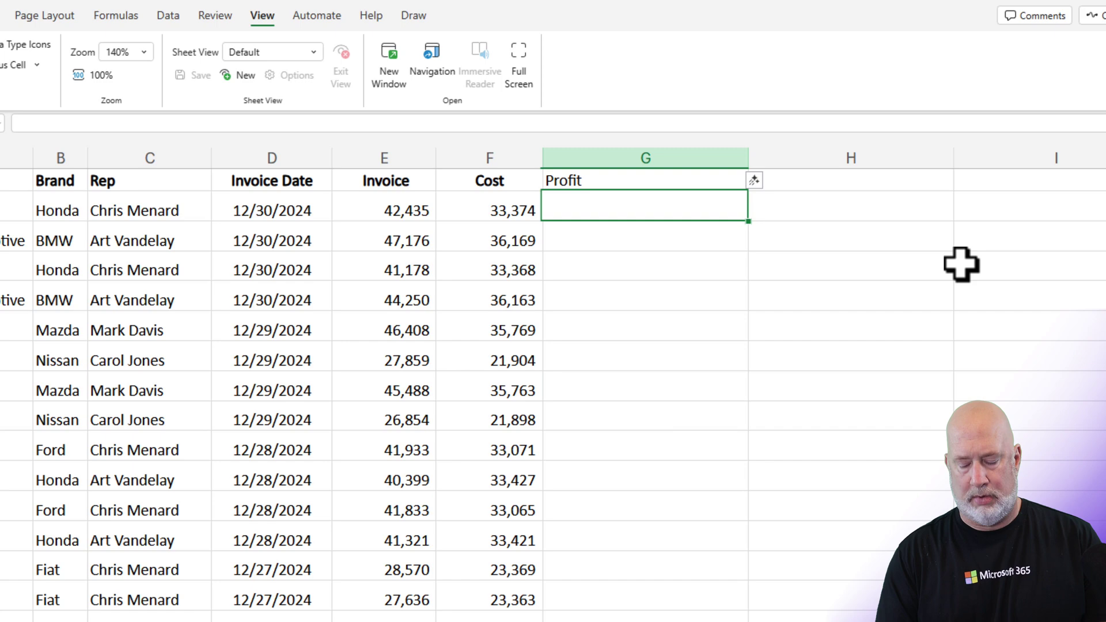
pyautogui.write('=')
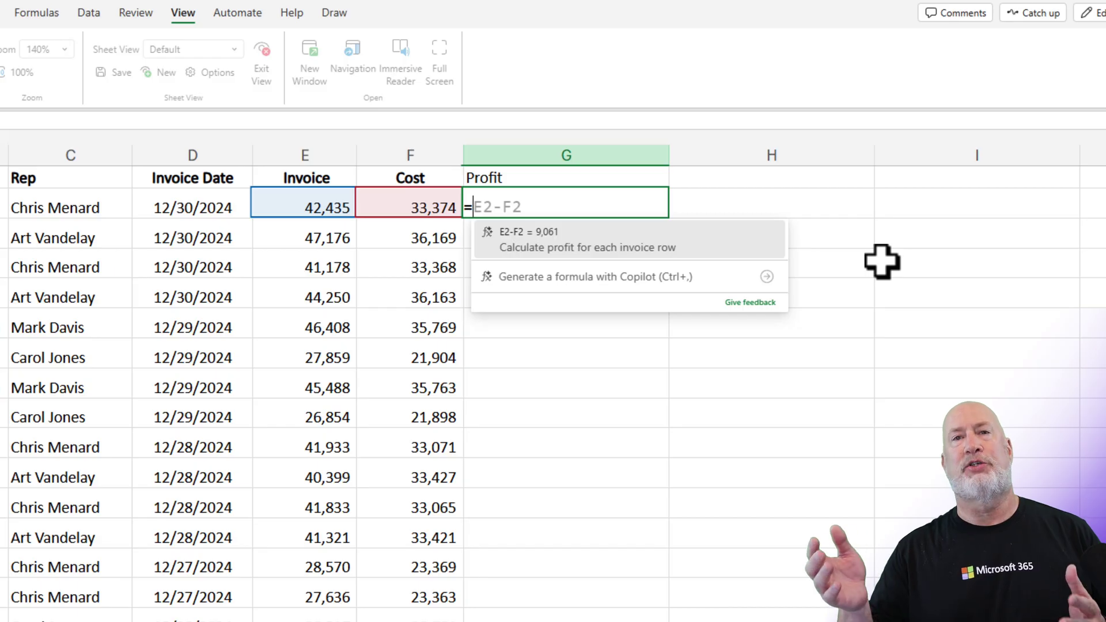
pyautogui.press('Tab')
pyautogui.press('Return')
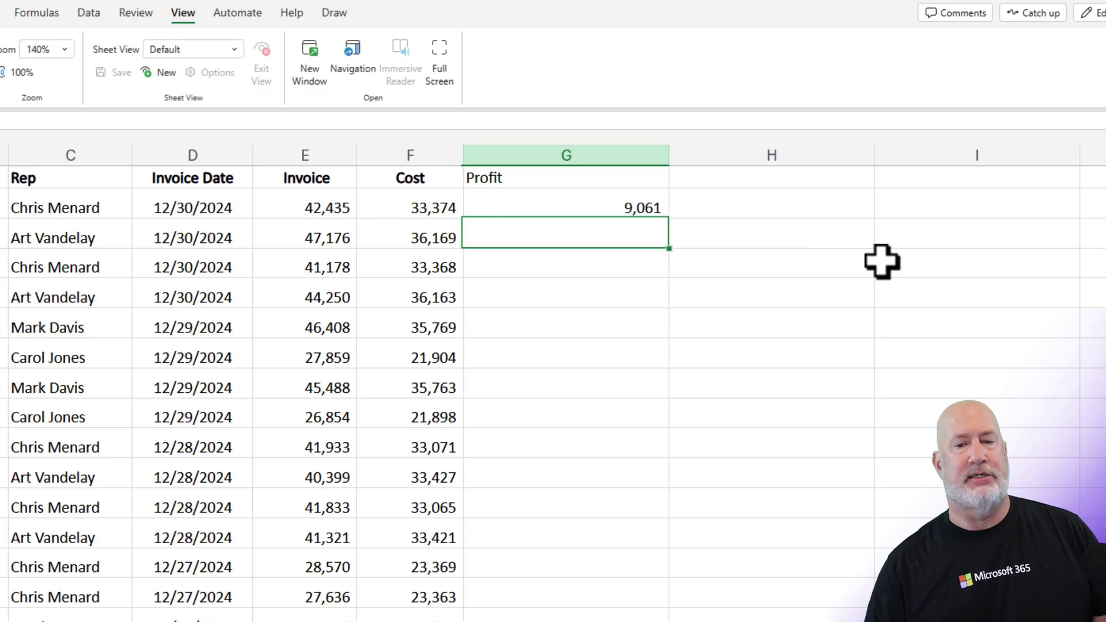
# Fill the Profit formula down all dealership rows and narrow the column.
pyautogui.click(645, 209)
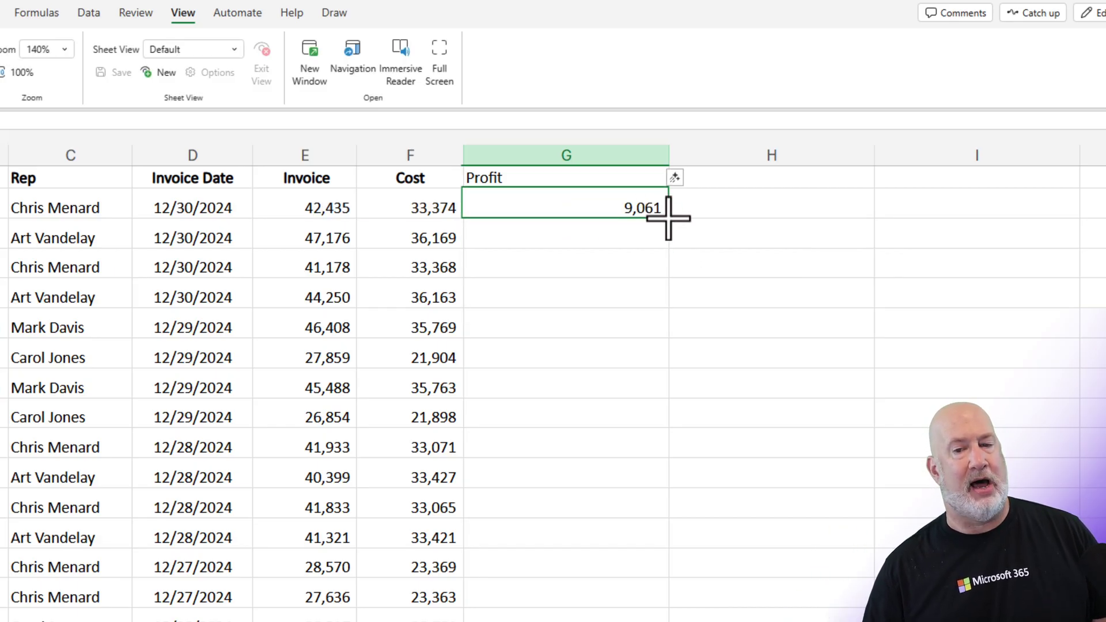
pyautogui.moveTo(668, 218); pyautogui.dragTo(662, 207)
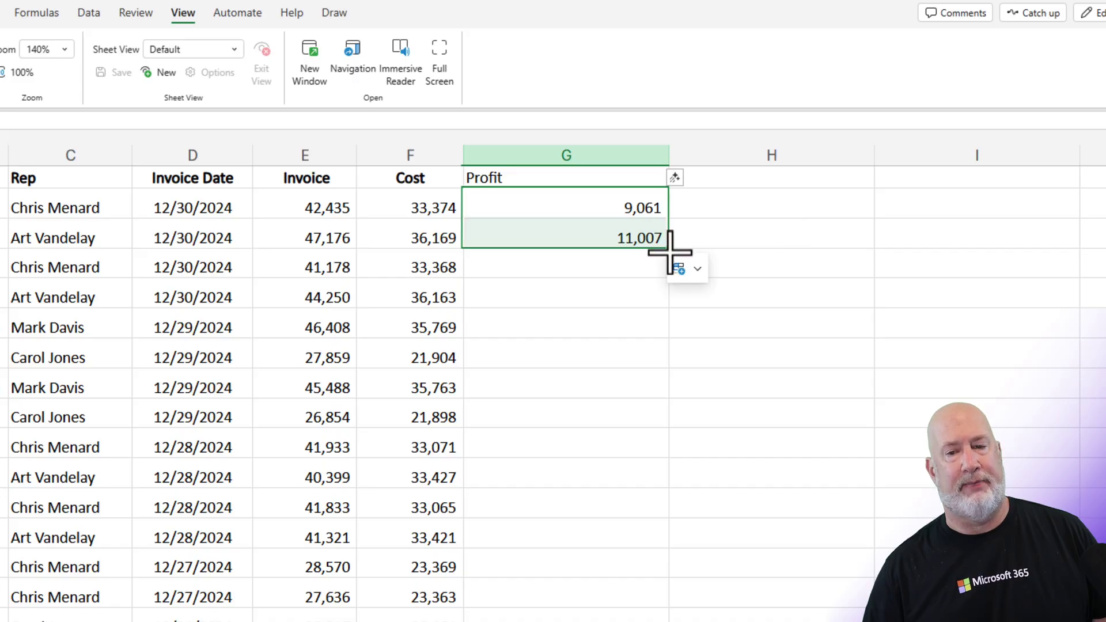
pyautogui.moveTo(668, 248); pyautogui.dragTo(667, 309)
pyautogui.moveTo(668, 155); pyautogui.dragTo(552, 157)
pyautogui.moveTo(552, 308); pyautogui.dragTo(563, 573)
pyautogui.scroll(-4, 603, 507)
pyautogui.scroll(10, 603, 507)
pyautogui.click(596, 178)
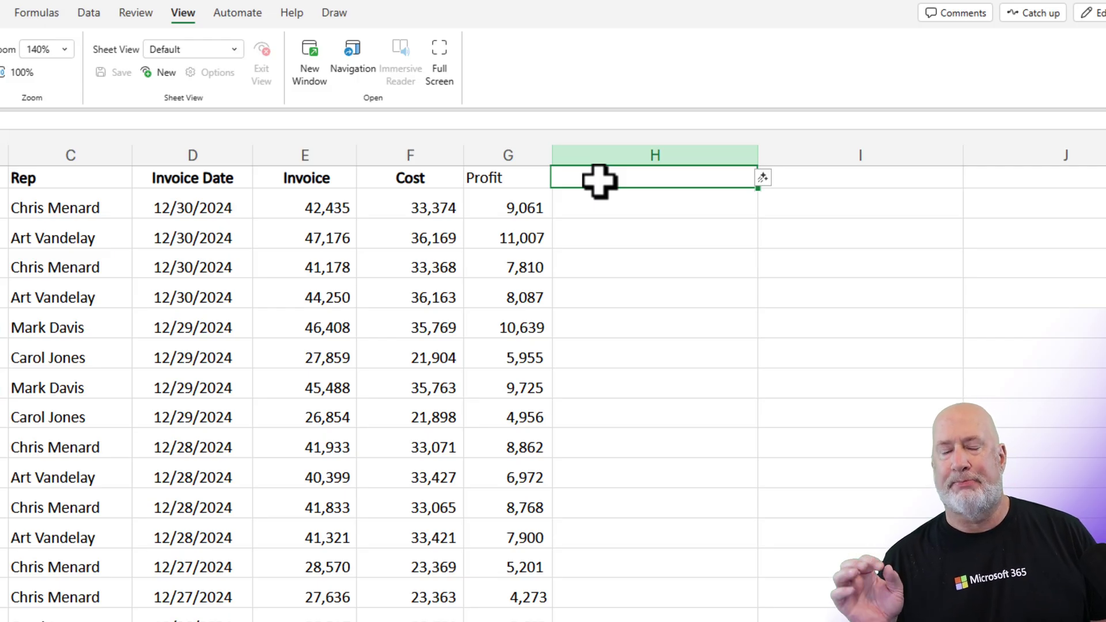
# Add a Percentage header in H1 with Copilot's =G2/E2 formula, giving 0.213530298.
pyautogui.write('Percentage')
pyautogui.press('Return')
pyautogui.write('=')
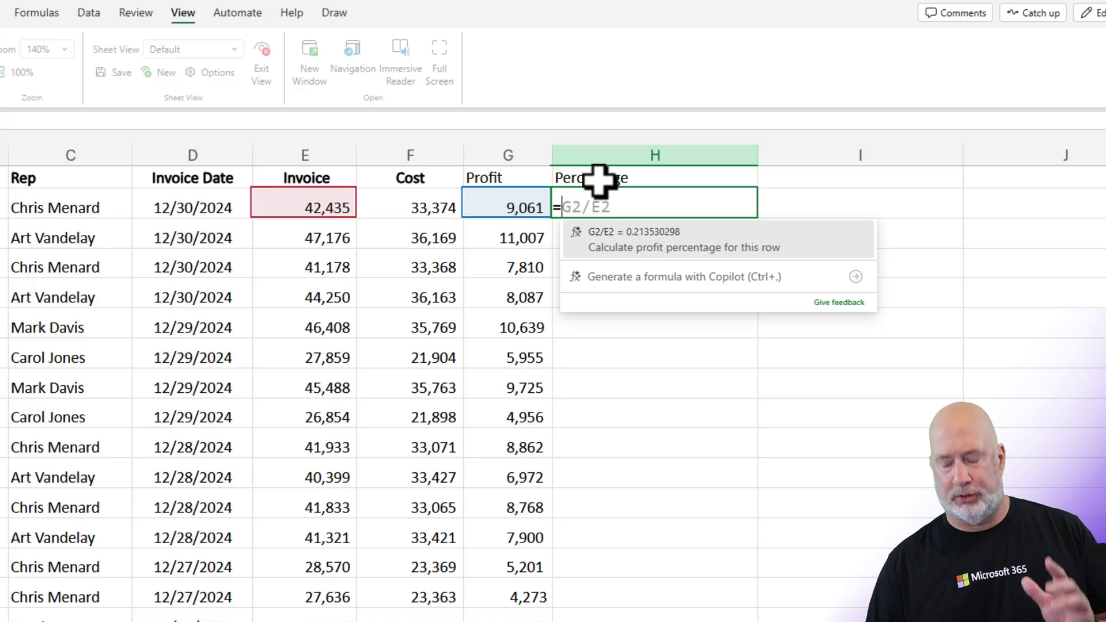
pyautogui.press('Tab')
pyautogui.press('Return')
pyautogui.click(742, 212)
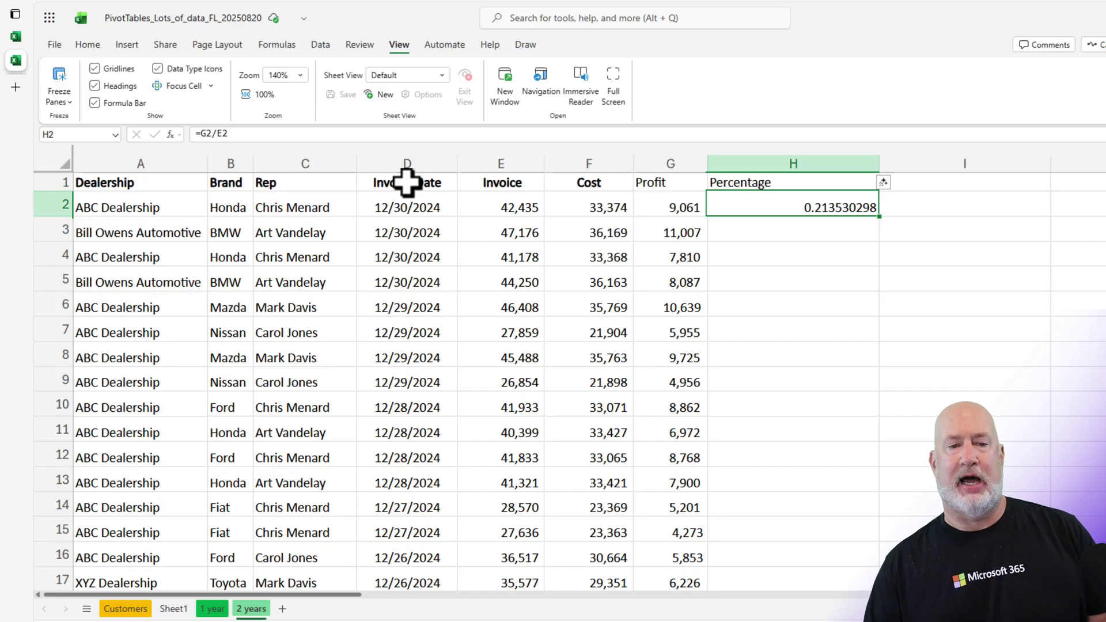
# Insert a Last Name column before Invoice Date.
pyautogui.click(407, 157)
pyautogui.rightClick(412, 183)
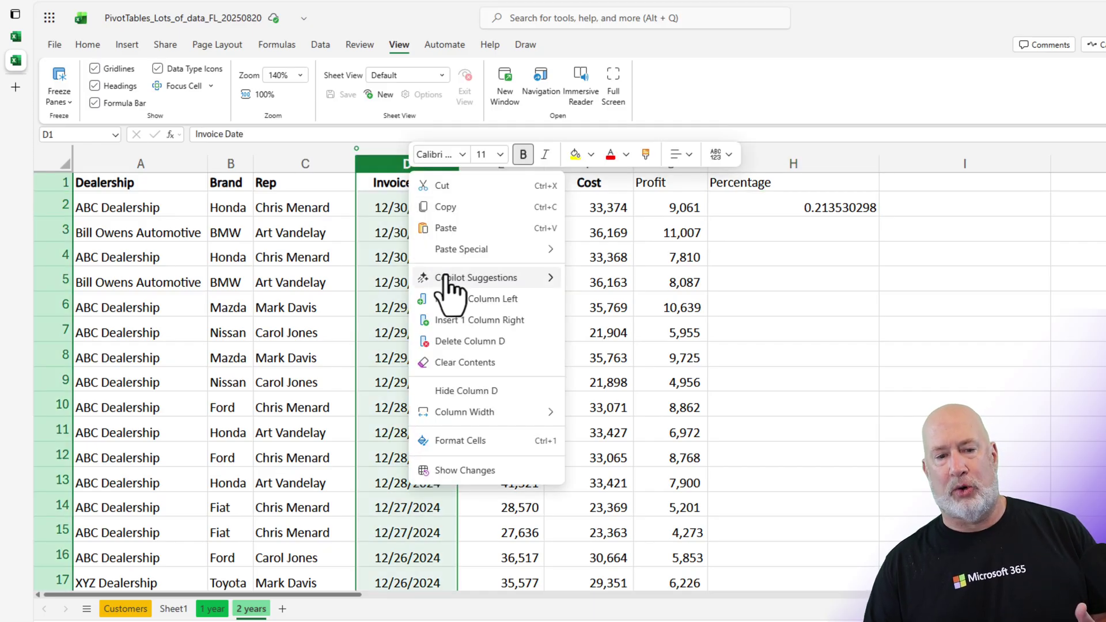
pyautogui.click(458, 299)
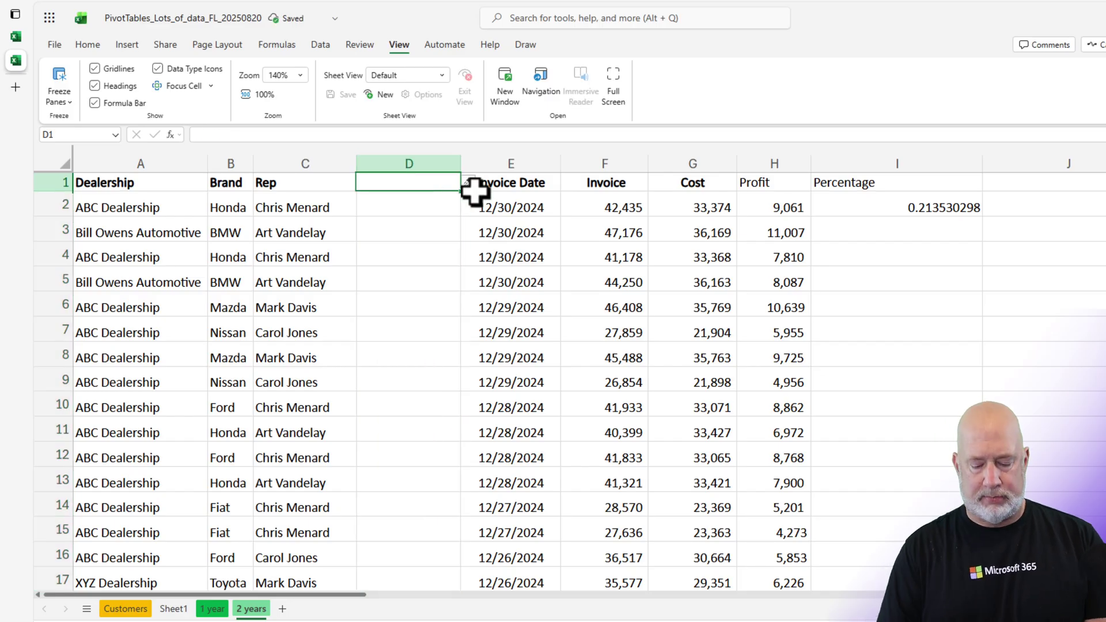
pyautogui.write('Last Name')
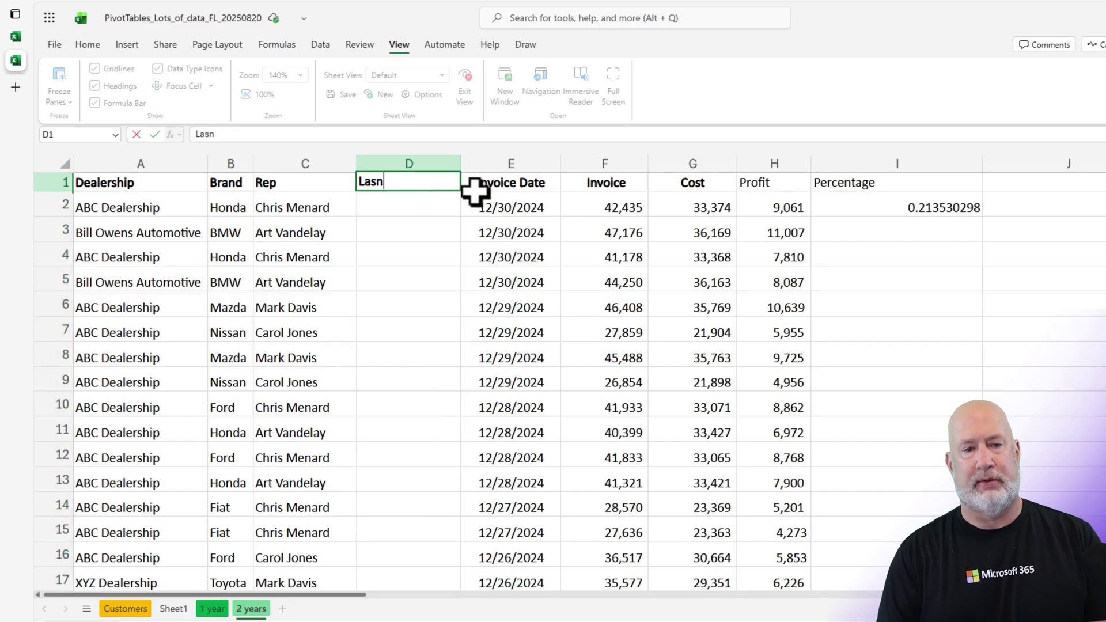
pyautogui.press('Return')
# Accept Copilot's IFERROR/RIGHT/FIND surname formula in D2 and fill it to row 9.
pyautogui.write('=')
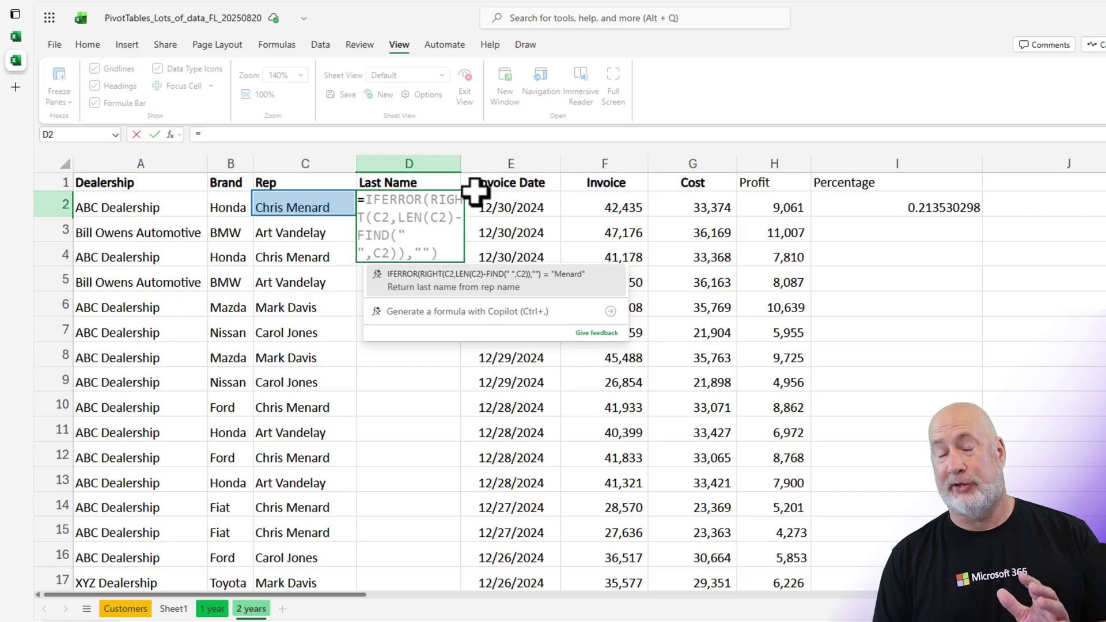
pyautogui.press('Tab')
pyautogui.press('Return')
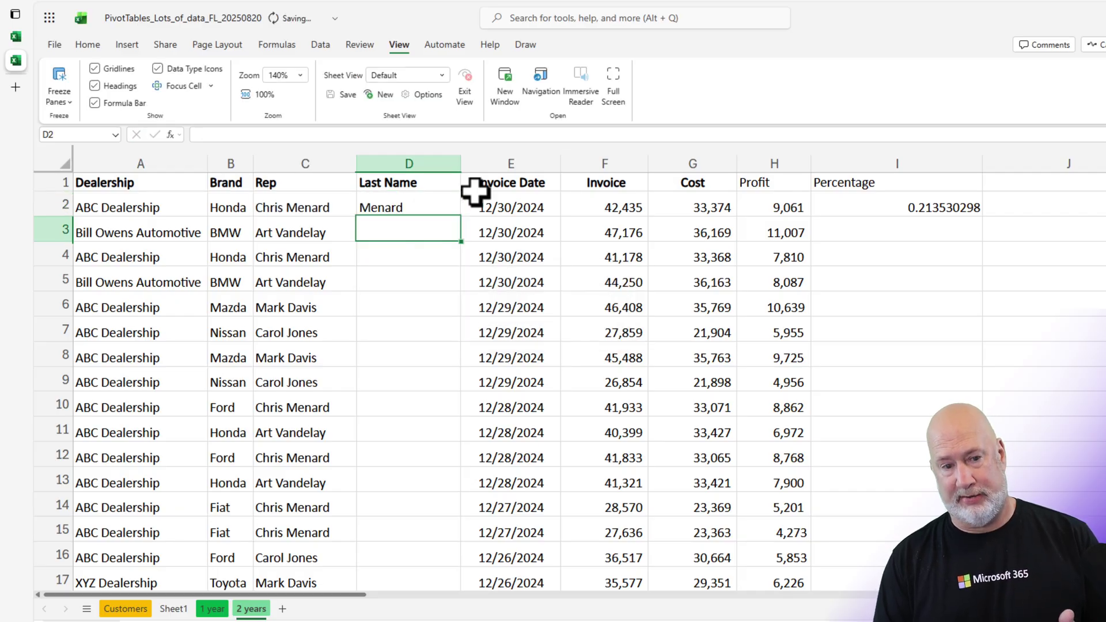
pyautogui.click(453, 202)
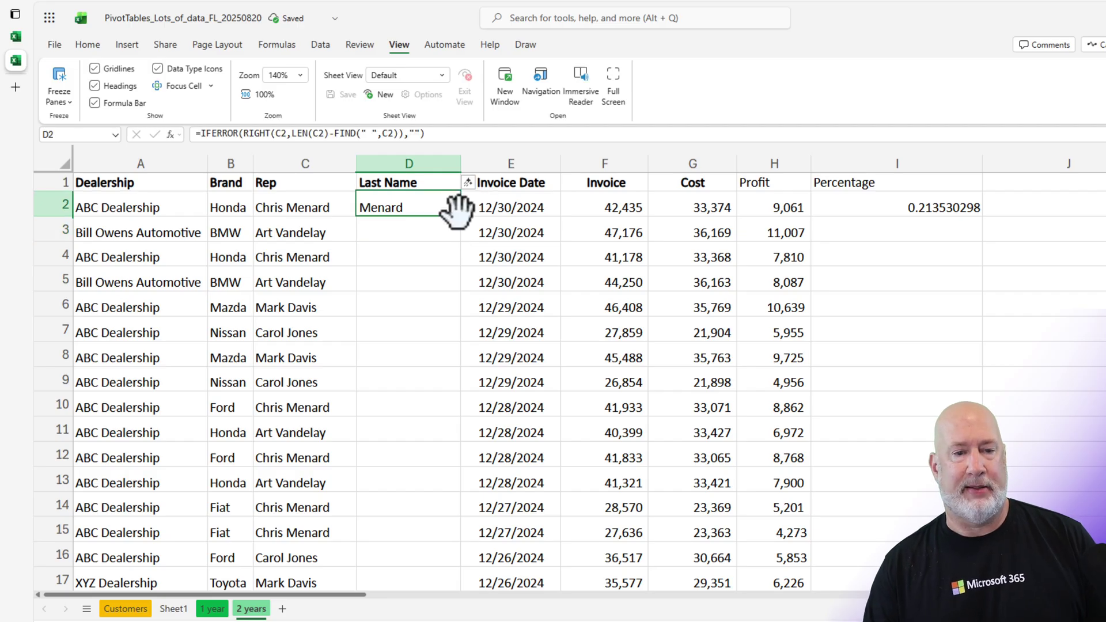
pyautogui.moveTo(461, 217); pyautogui.dragTo(437, 383)
pyautogui.click(438, 311)
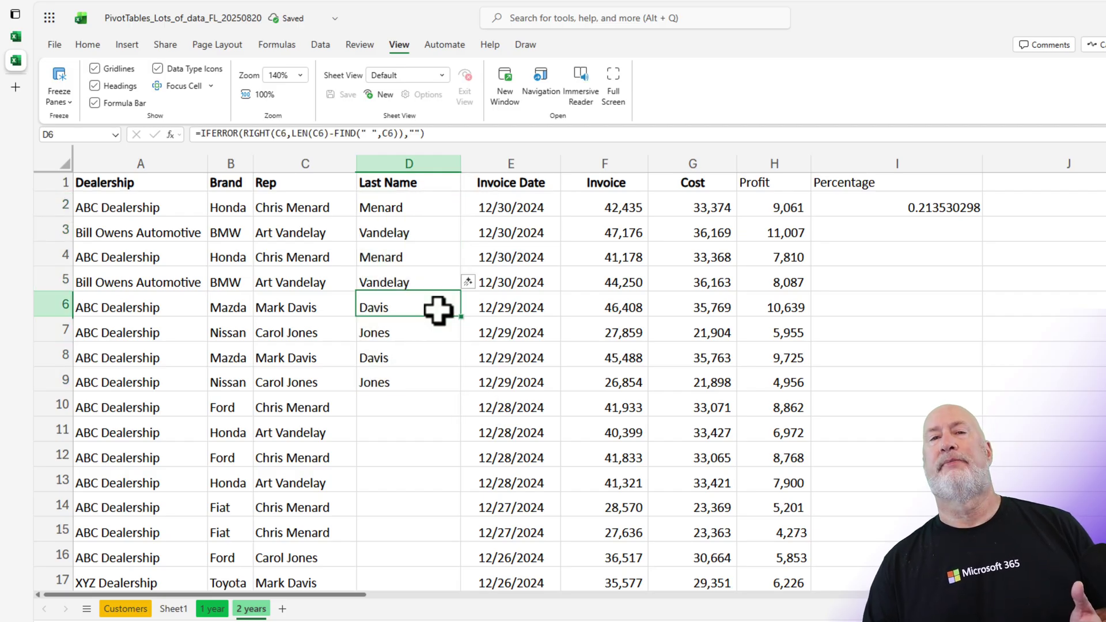
pyautogui.click(422, 209)
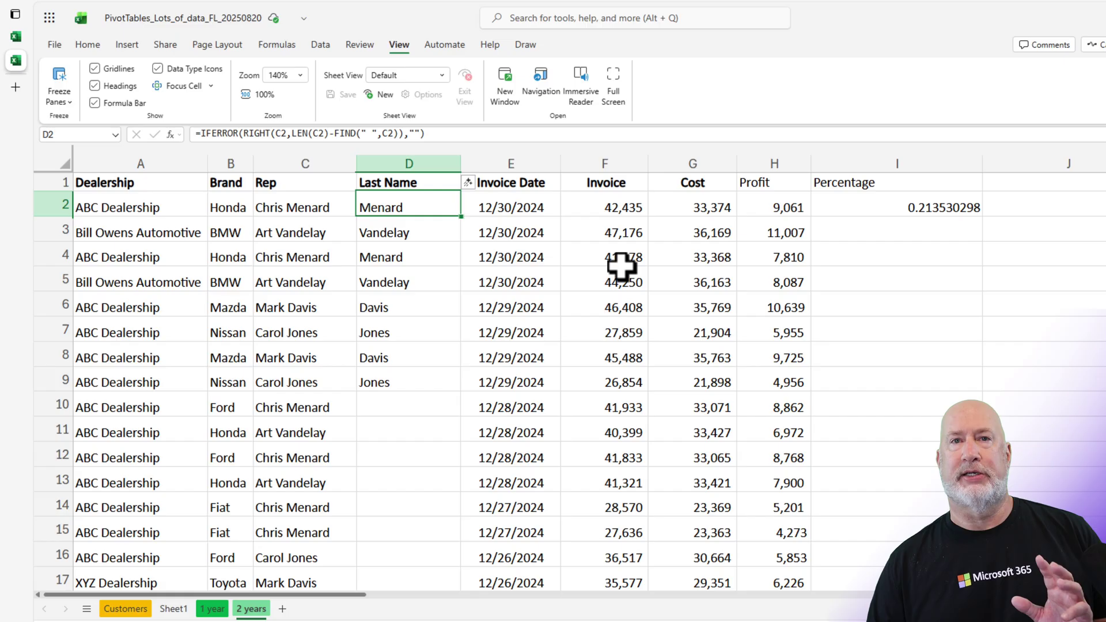